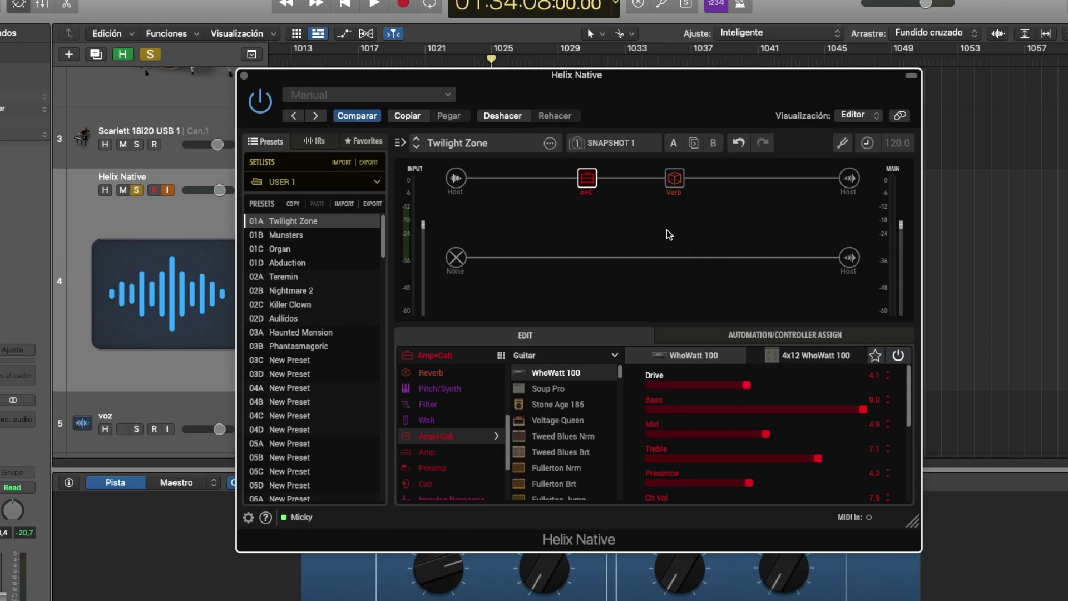
# Inspect the Twilight Zone preset's reverb and the Munsters preset's WhoWatt 100 amp, Hot Springs reverb and Transistor Tape delay settings
pyautogui.click(674, 178)
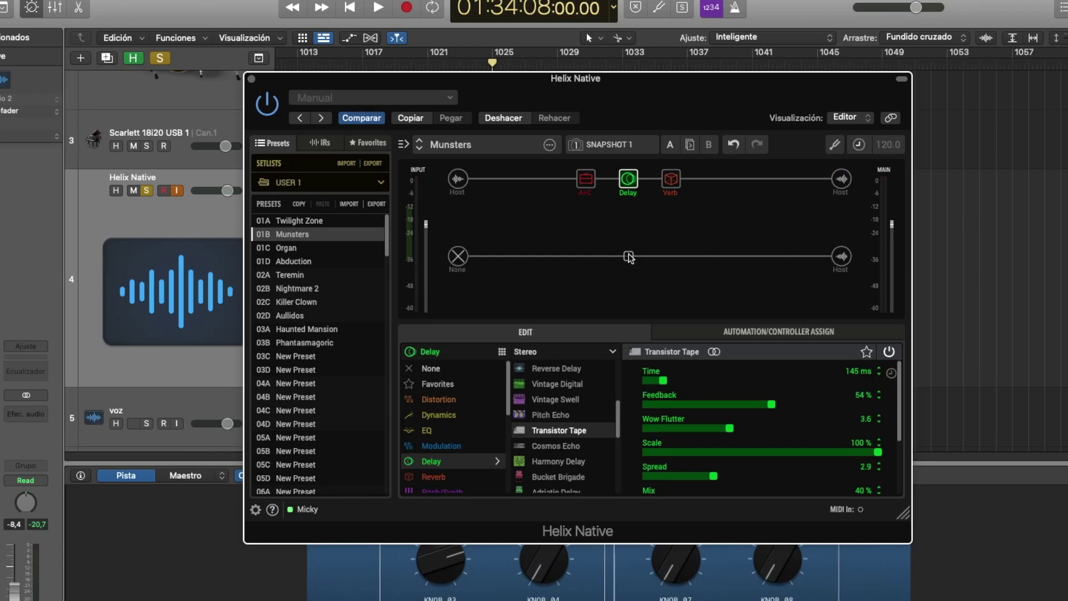
pyautogui.click(581, 179)
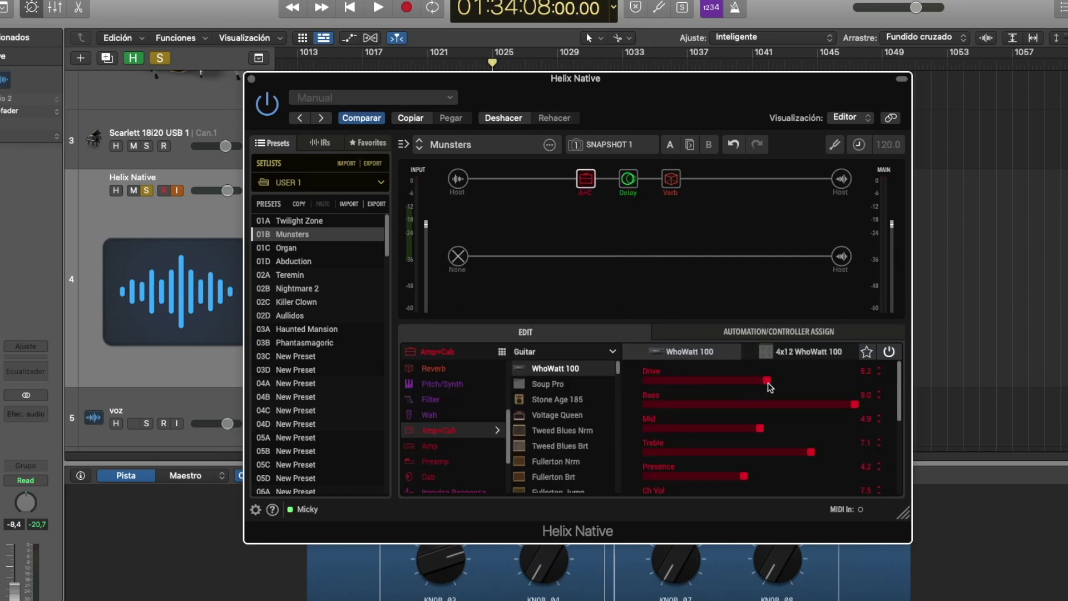
pyautogui.click(671, 180)
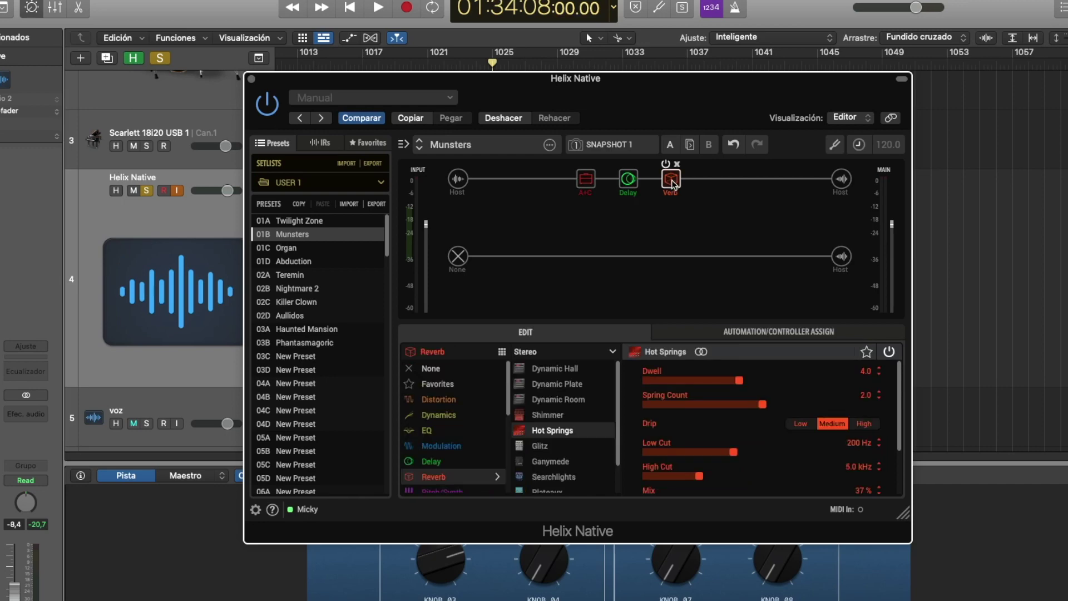
pyautogui.click(628, 179)
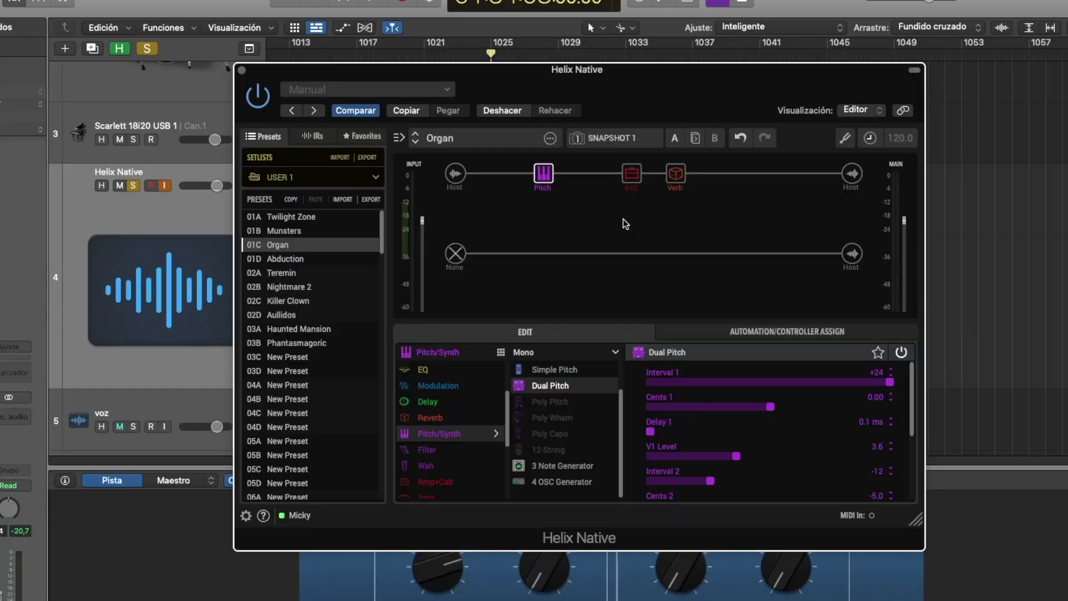
# Examine the Organ preset's WhoWatt 100 amp, Dual Pitch and reverb block settings
pyautogui.click(631, 175)
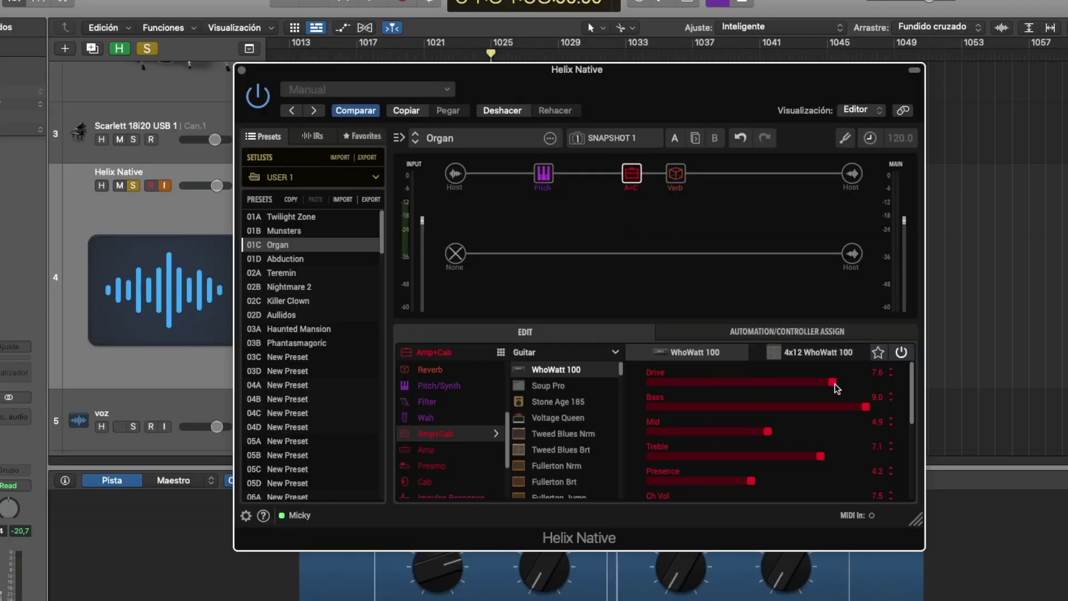
pyautogui.click(544, 176)
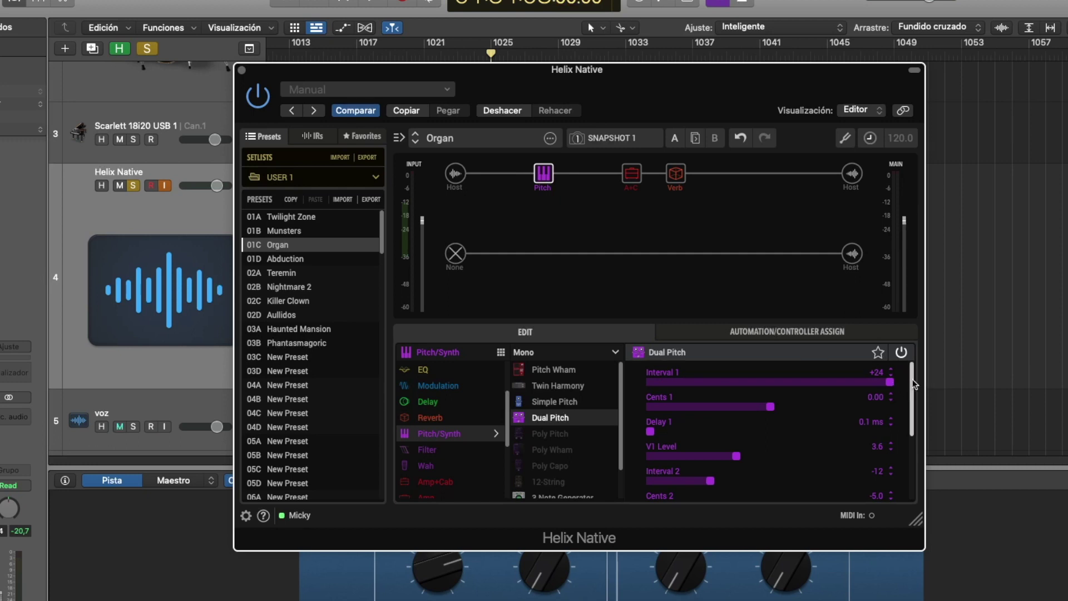
pyautogui.scroll(-3, 867, 423)
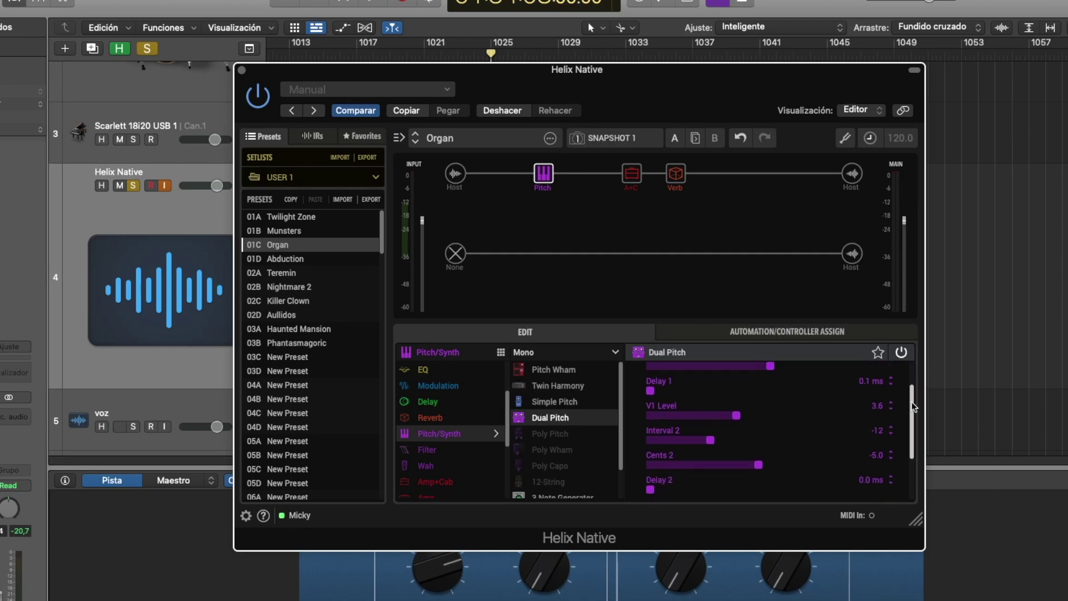
pyautogui.click(676, 173)
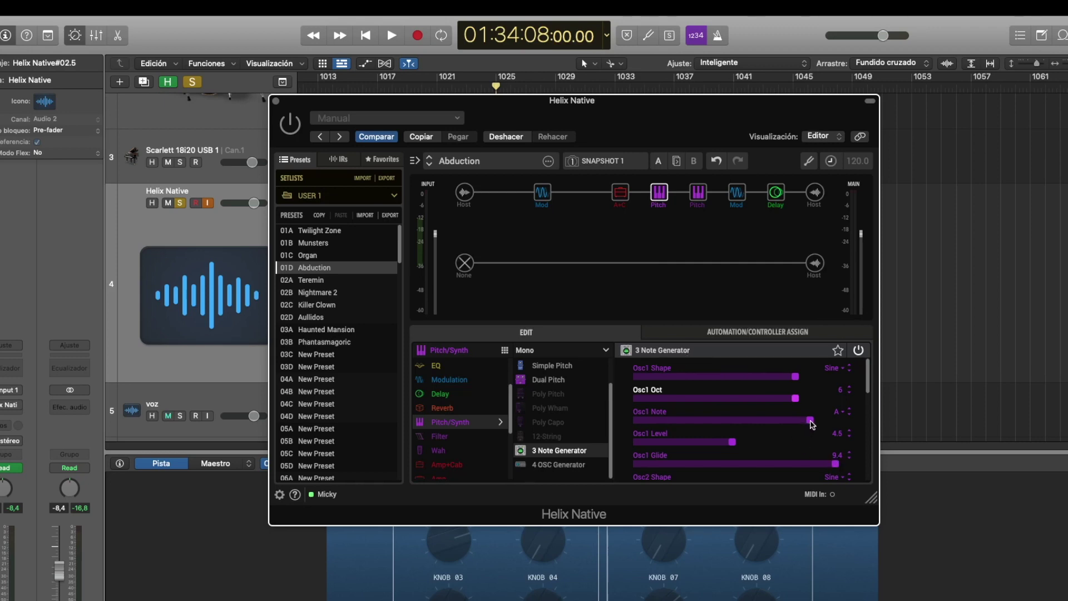
# Inspect the Abduction preset's 3 Note Generator, Gray Flanger, Line 6 Doom amp and Pitch Wham settings
pyautogui.moveTo(811, 424)
pyautogui.mouseDown()
pyautogui.moveTo(676, 423)
pyautogui.moveTo(835, 425)
pyautogui.moveTo(810, 421)
pyautogui.mouseUp()
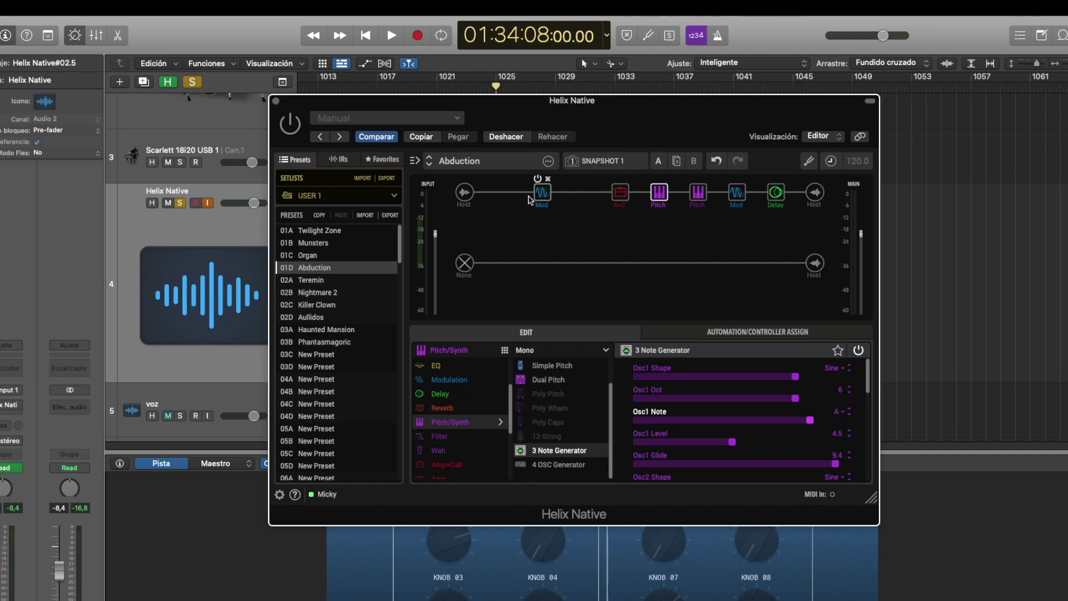
pyautogui.click(542, 193)
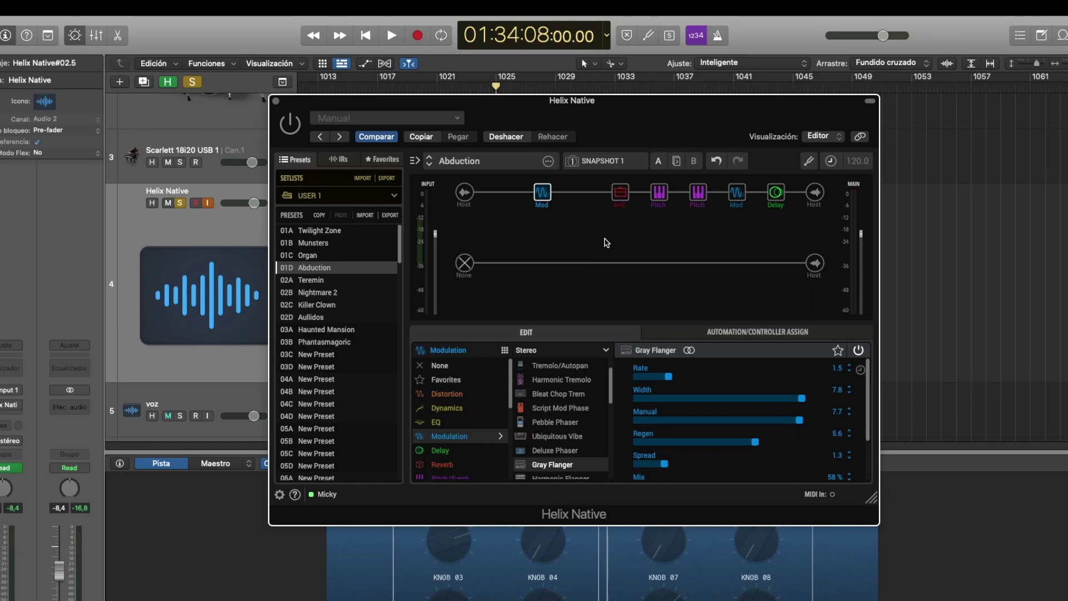
pyautogui.click(620, 193)
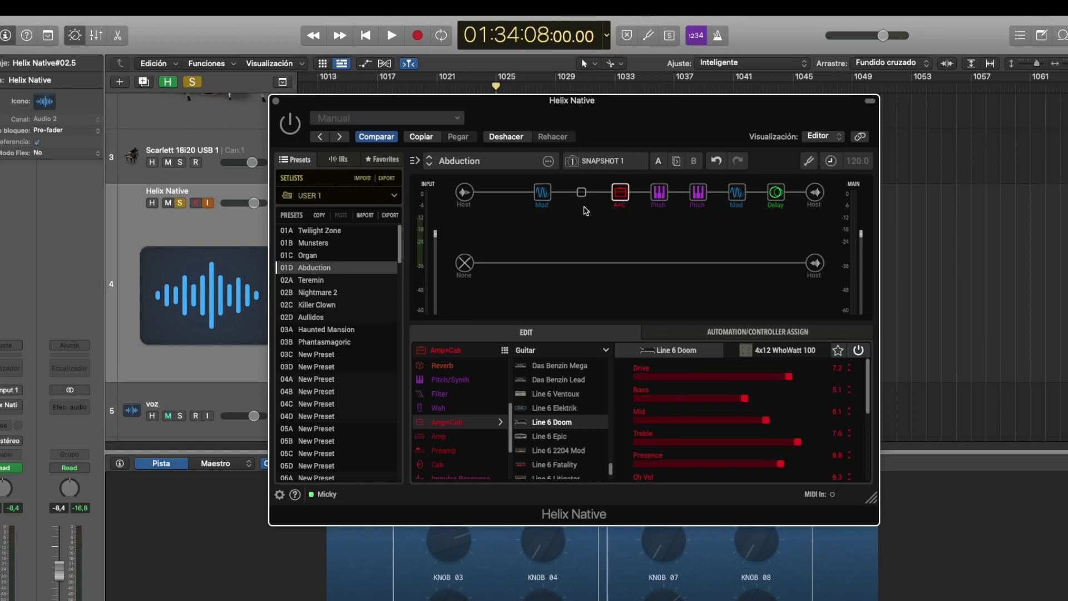
pyautogui.click(698, 193)
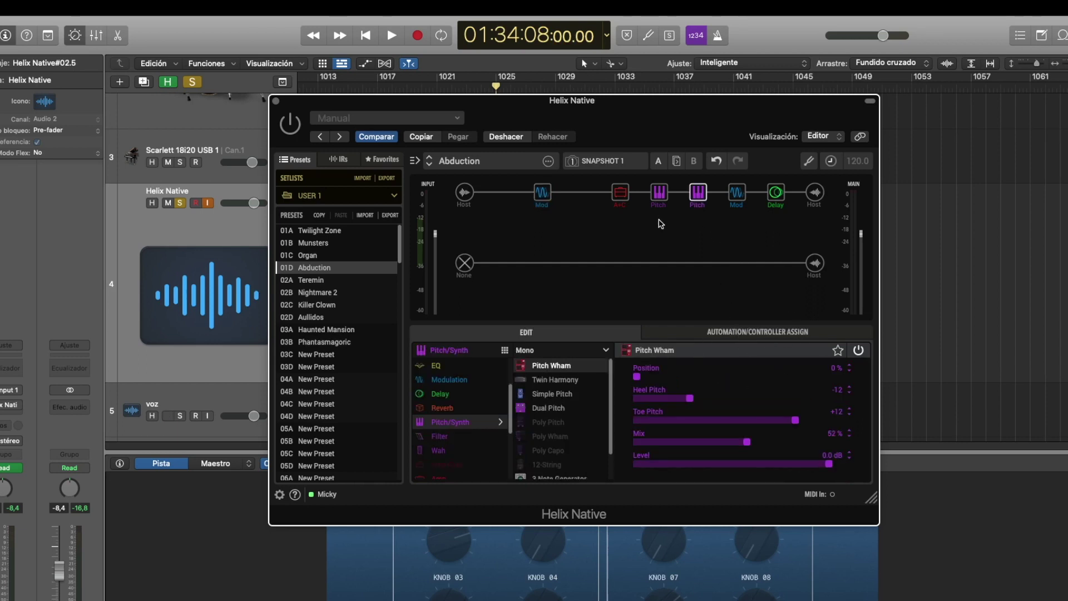
pyautogui.moveTo(710, 199)
# Compare the Chorus and Vibrato modes of Abduction's 70s Chorus, leave it on Vibrato, and view the Mod/Chorus Echo delay settings
pyautogui.click(736, 195)
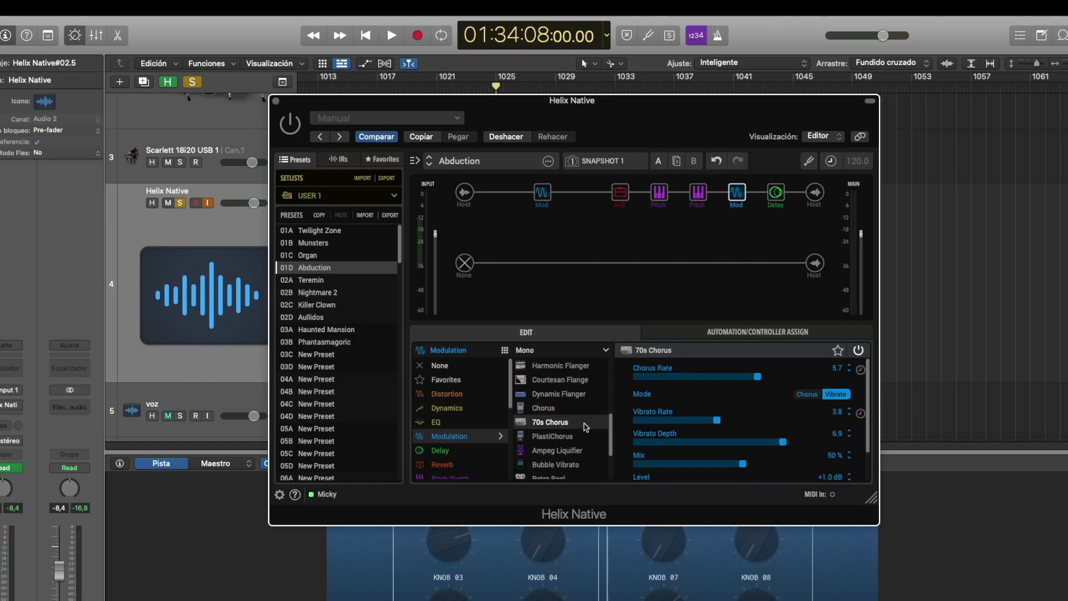
pyautogui.click(807, 395)
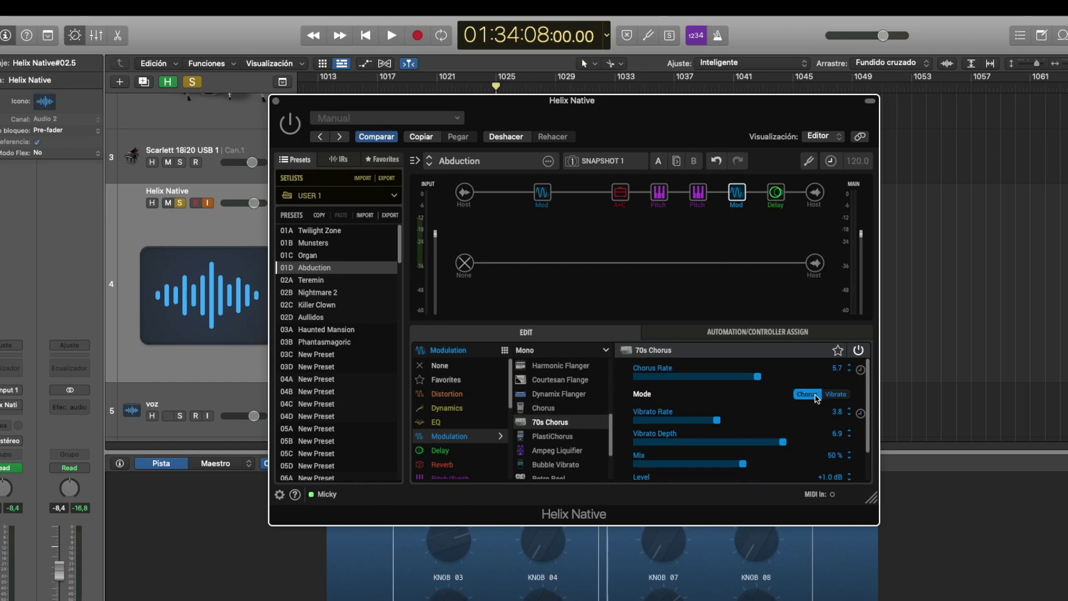
pyautogui.click(827, 396)
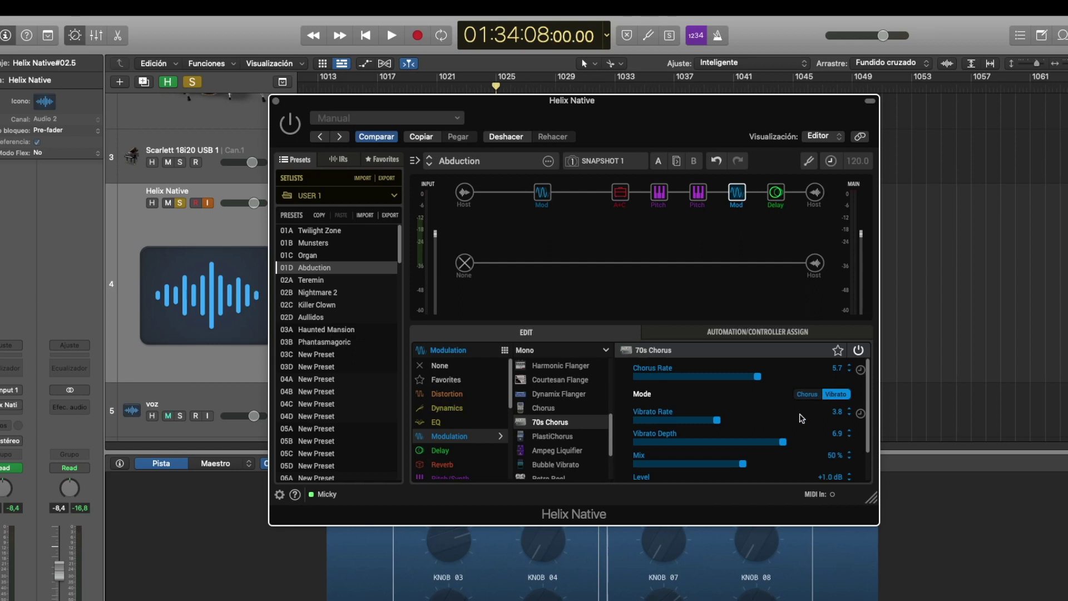
pyautogui.press('Right')
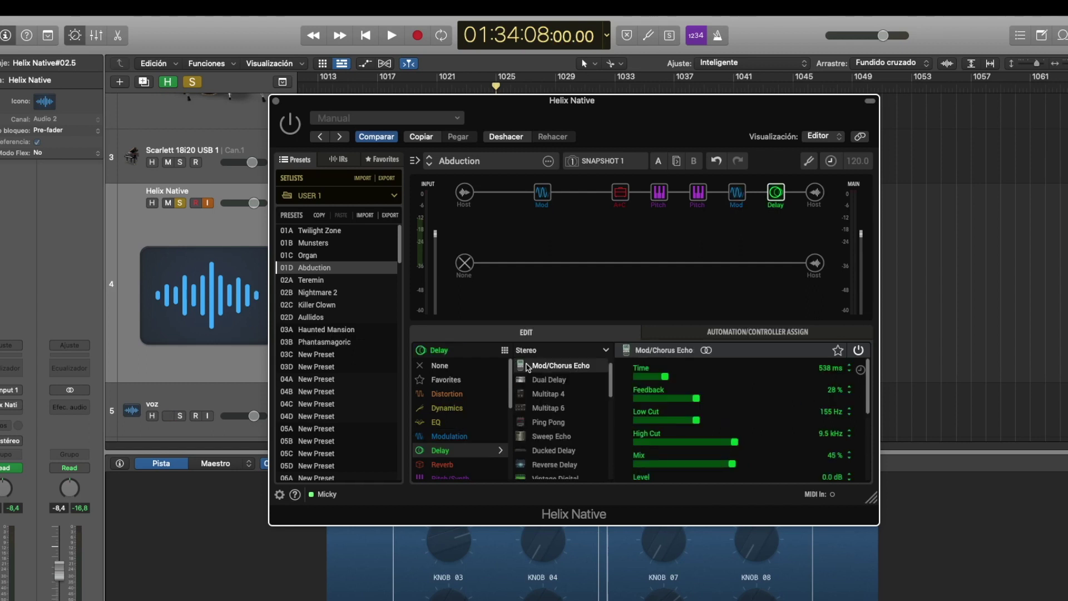
pyautogui.moveTo(780, 198)
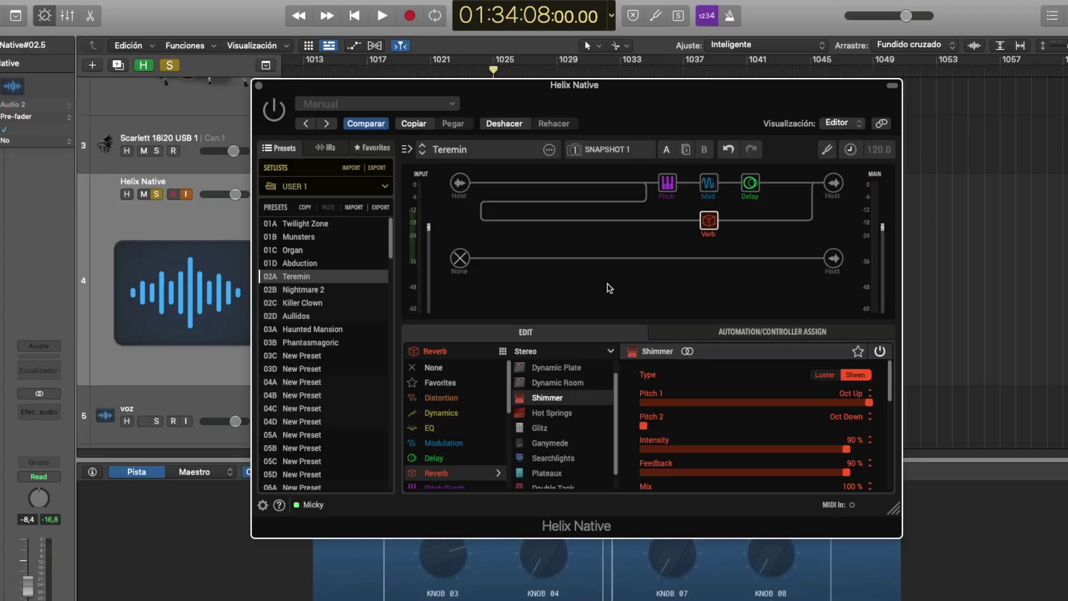
# Read through all three oscillators' parameters of the 3 OSC Synth block in the Teremin preset
pyautogui.click(667, 182)
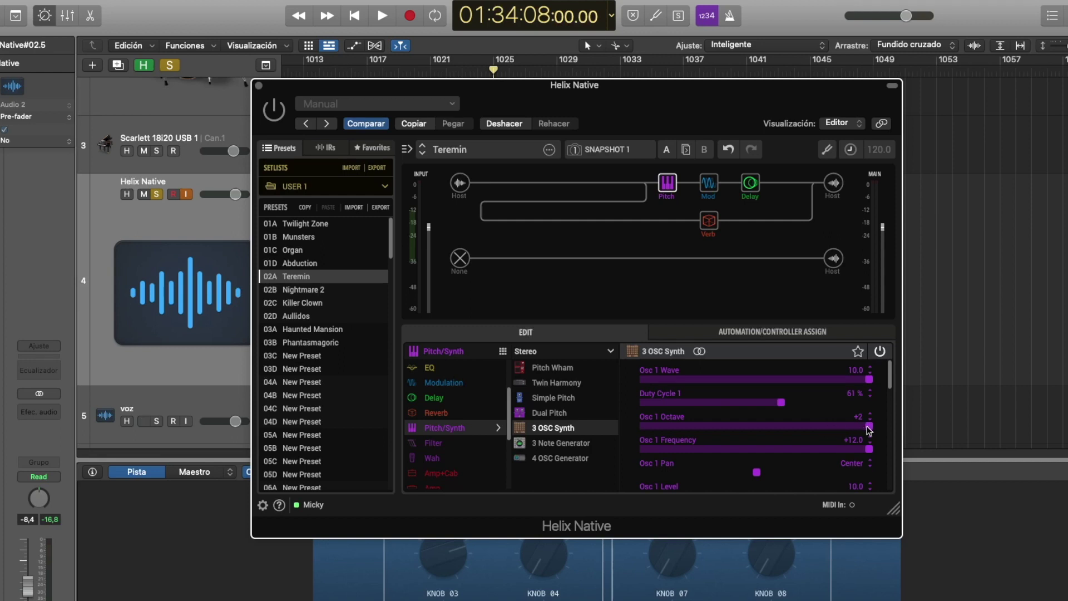
pyautogui.moveTo(869, 430)
pyautogui.mouseDown()
pyautogui.moveTo(729, 430)
pyautogui.moveTo(864, 428)
pyautogui.mouseUp()
pyautogui.click(781, 404)
pyautogui.scroll(-3, 890, 387)
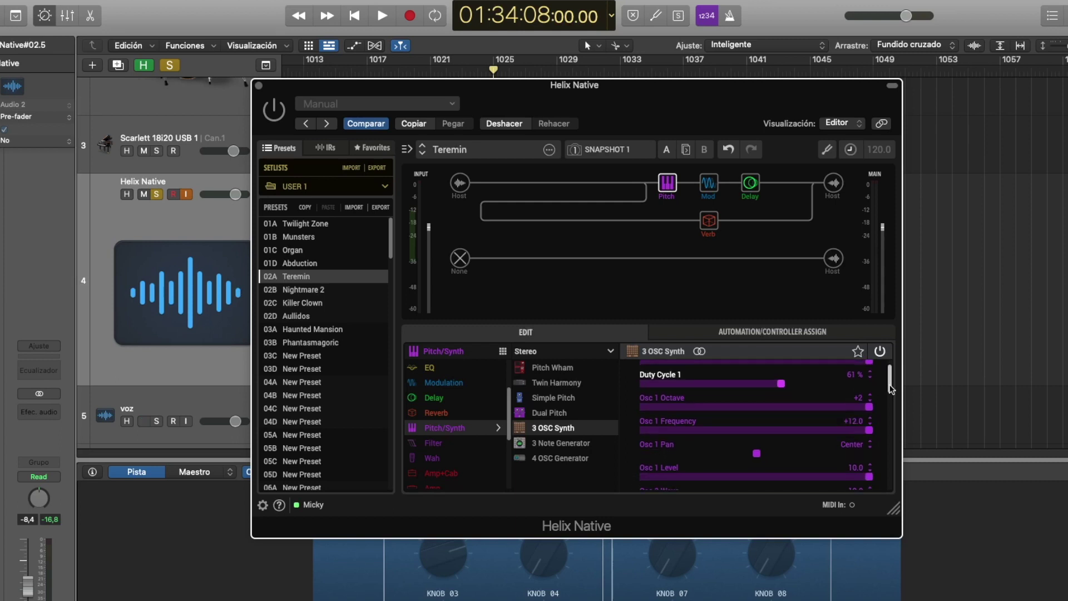
pyautogui.moveTo(890, 388); pyautogui.dragTo(885, 427)
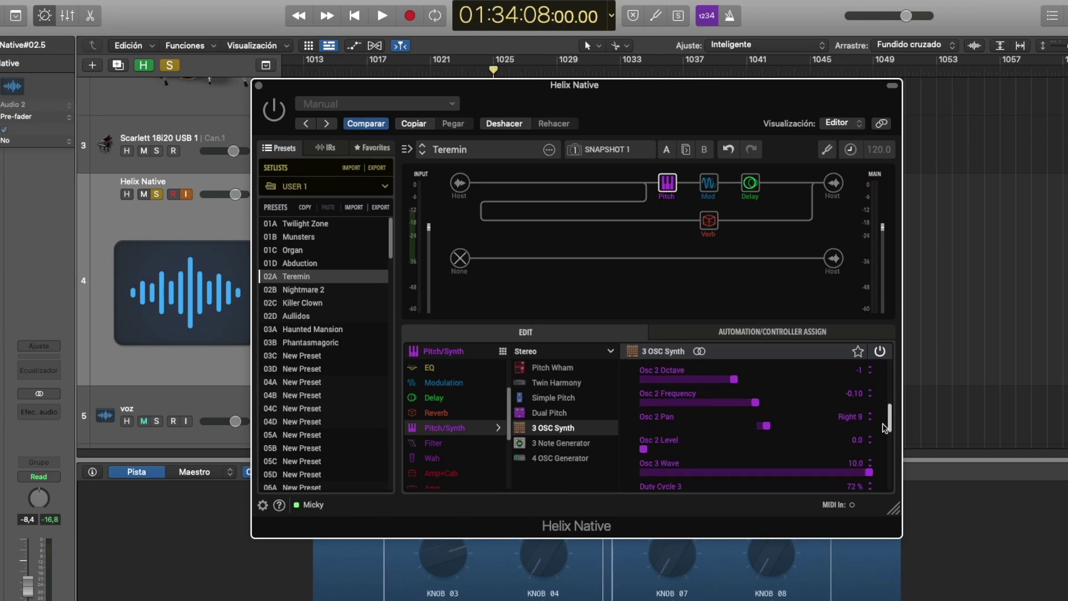
pyautogui.scroll(-2, 885, 427)
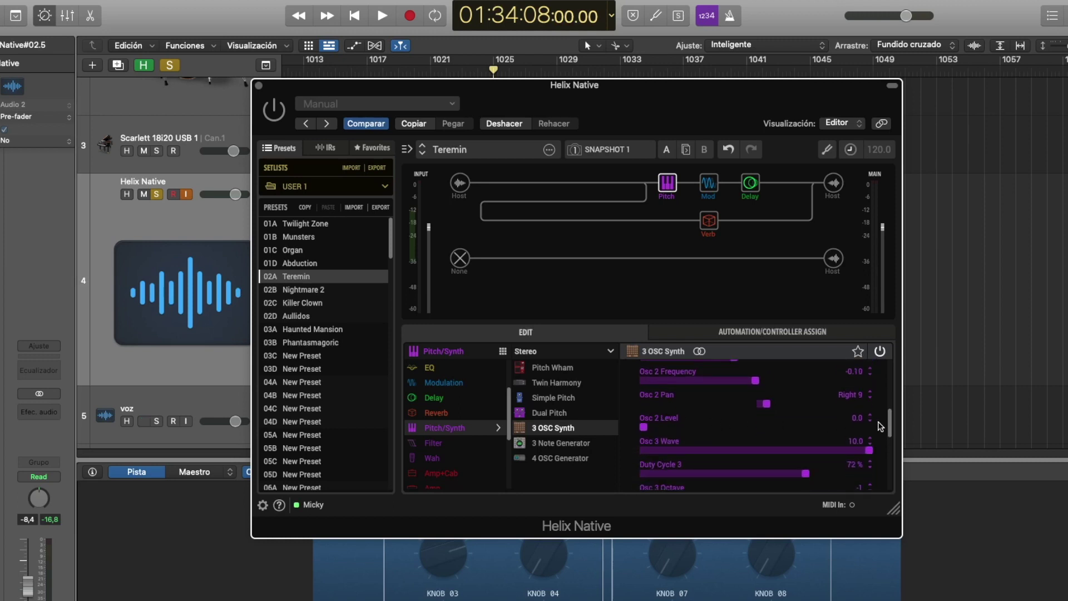
pyautogui.moveTo(889, 424); pyautogui.dragTo(888, 453)
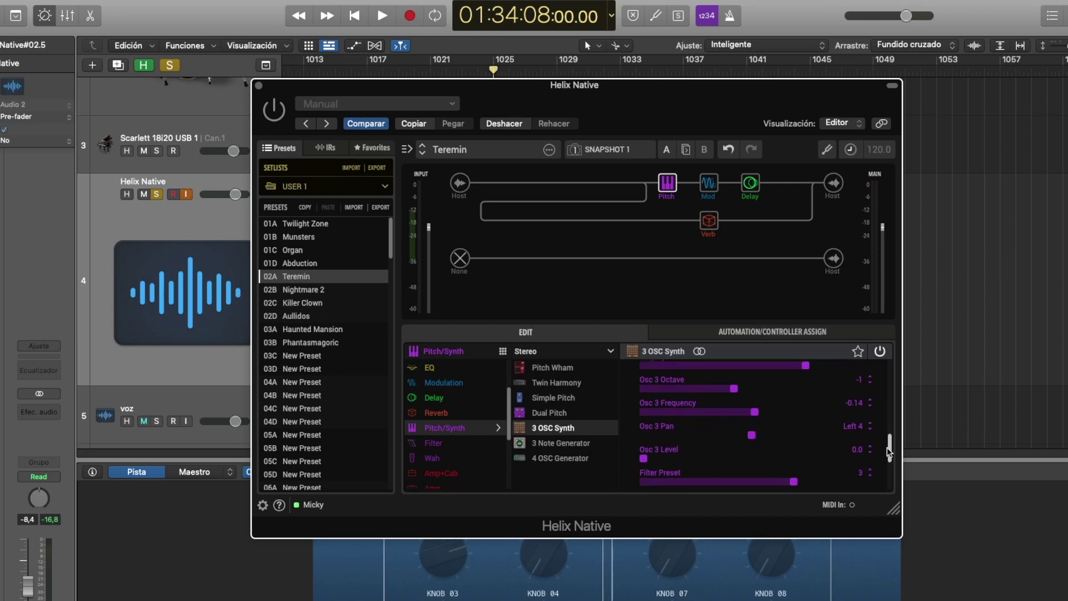
# Examine the 70s Chorus, delay and parallel Shimmer reverb blocks of the Teremin preset
pyautogui.press('Right')
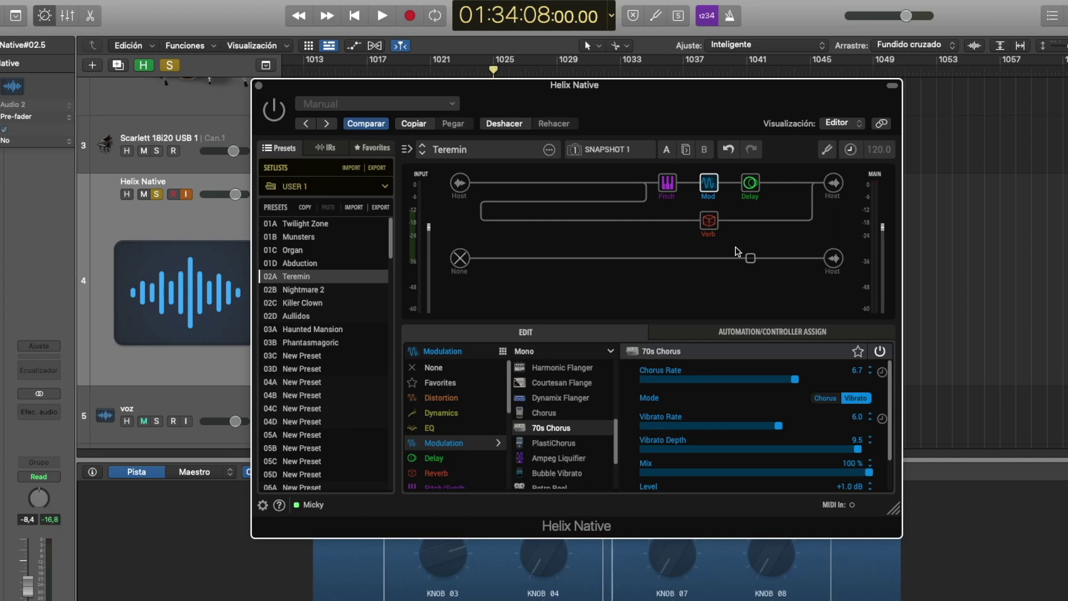
pyautogui.press('Right')
pyautogui.click(710, 221)
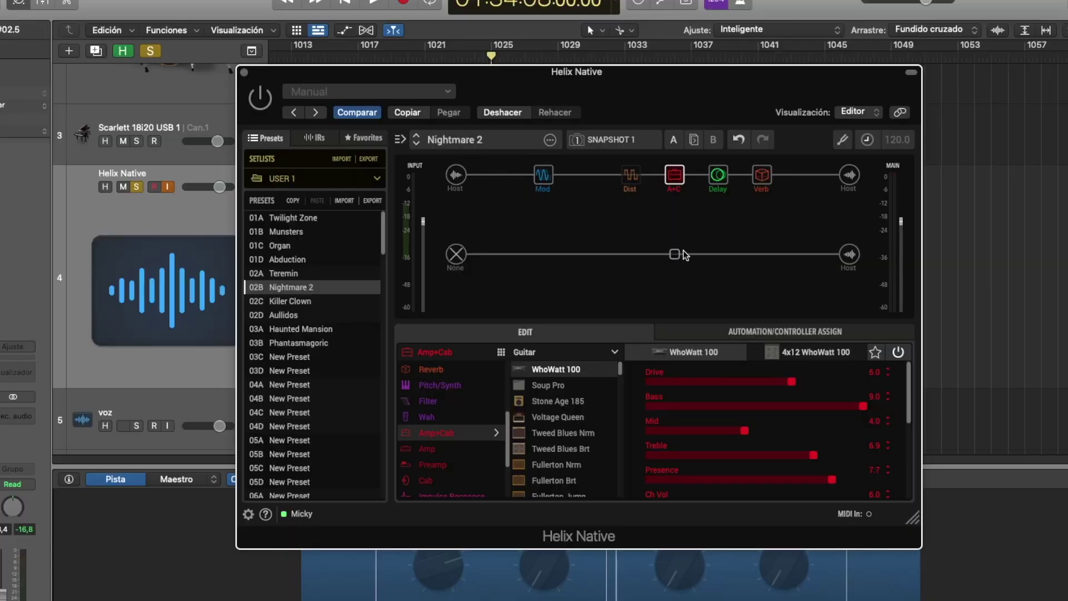
# Inspect the Pitch Echo delay and 70s Chorus settings in the Nightmare 2 preset
pyautogui.click(719, 176)
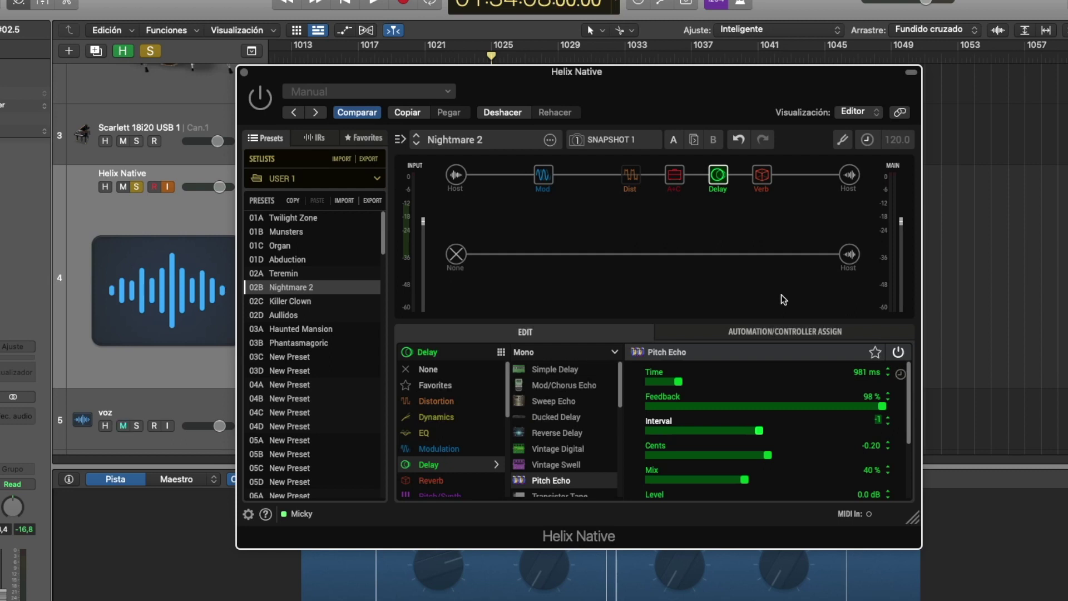
pyautogui.click(543, 174)
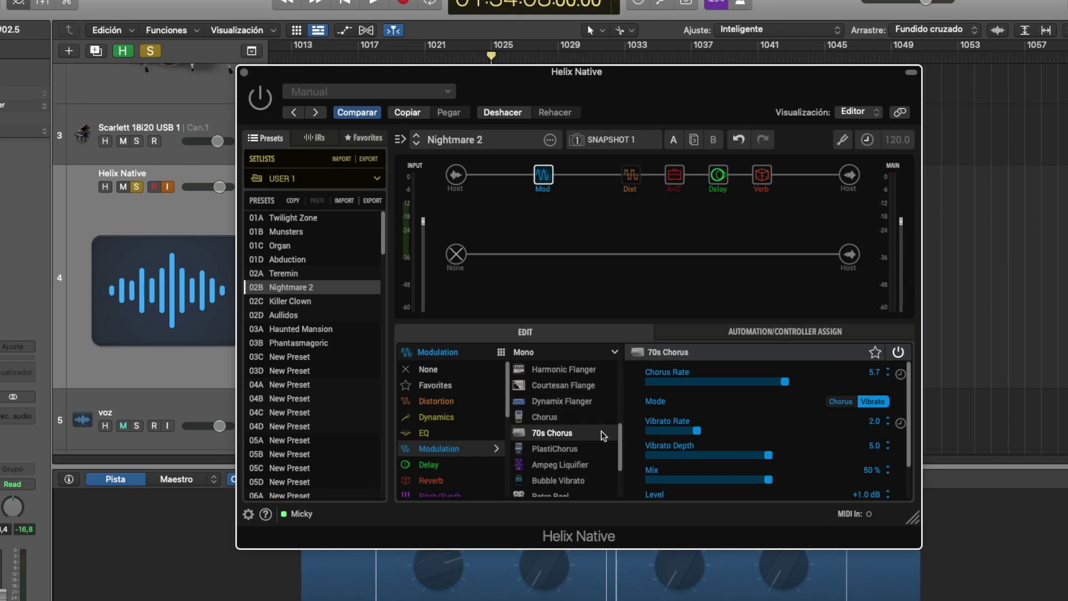
# Enable the Kinky Boost distortion block in Nightmare 2 and bypass it again
pyautogui.click(630, 174)
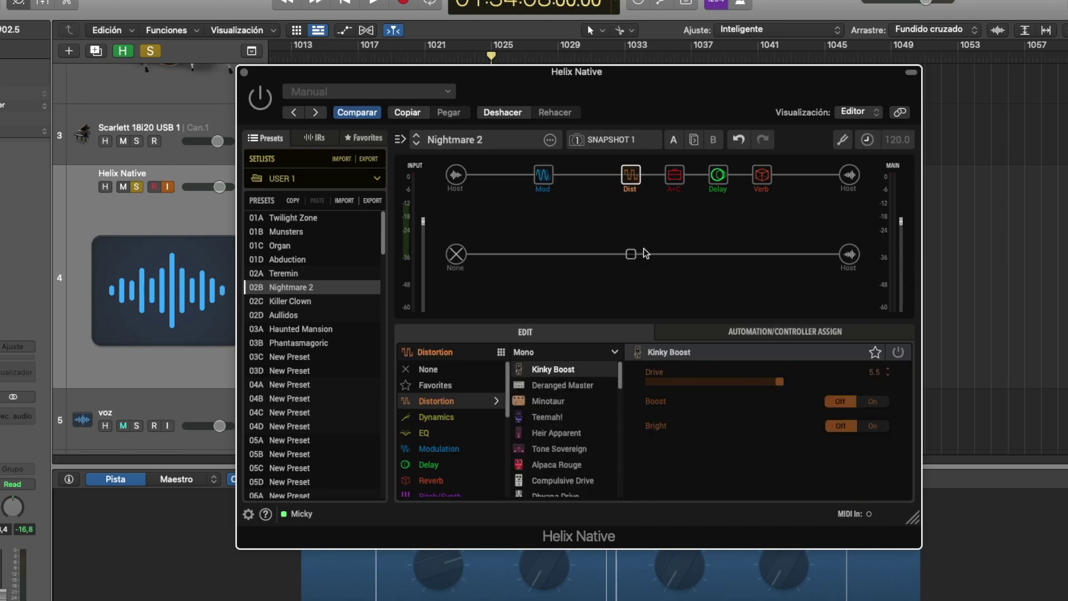
pyautogui.click(627, 166)
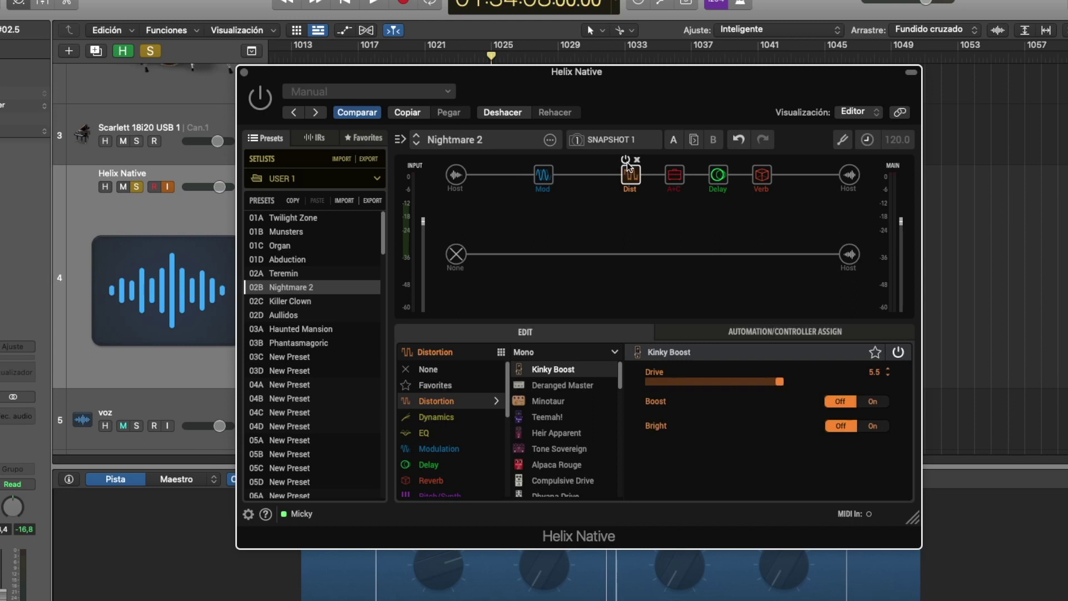
pyautogui.click(626, 161)
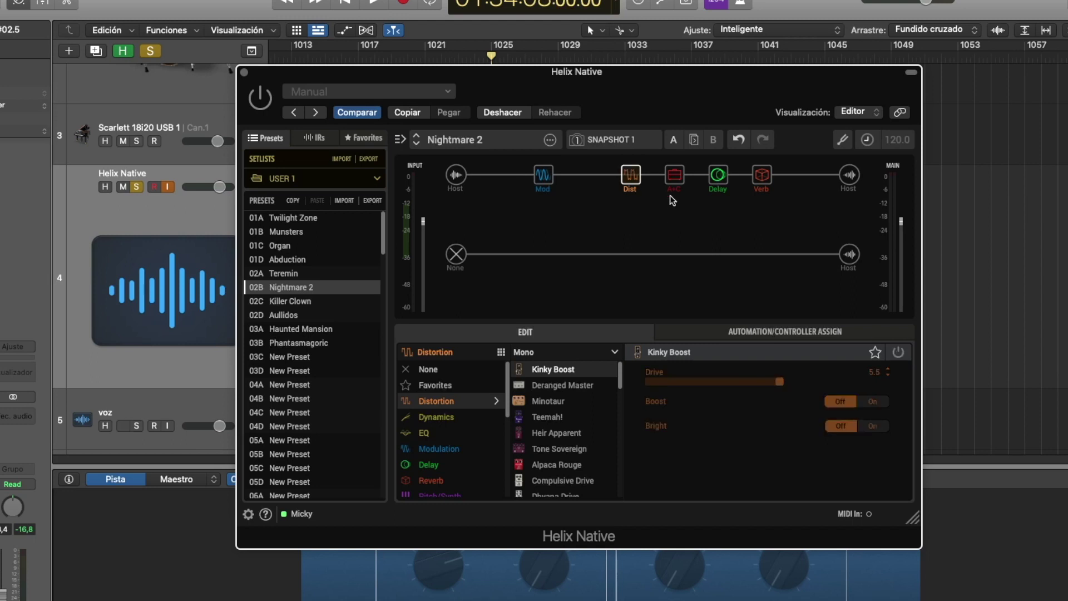
# Review Nightmare 2's WhoWatt 100 amp settings and go through its modulation, distortion, amp and reverb blocks along the chain
pyautogui.click(675, 177)
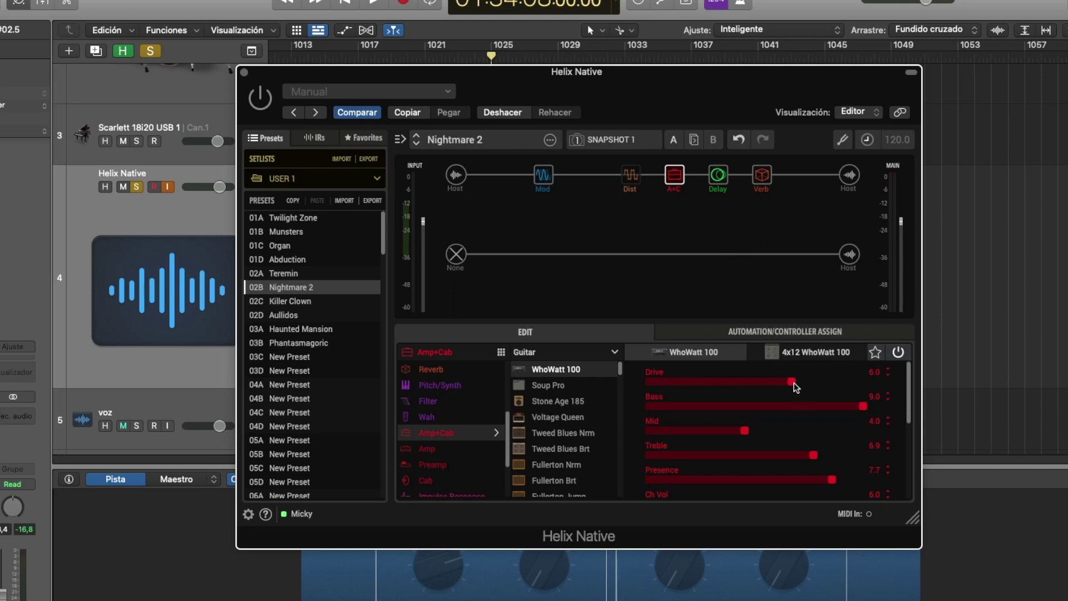
pyautogui.click(542, 175)
pyautogui.click(633, 178)
pyautogui.click(674, 178)
pyautogui.moveTo(728, 188)
pyautogui.click(761, 174)
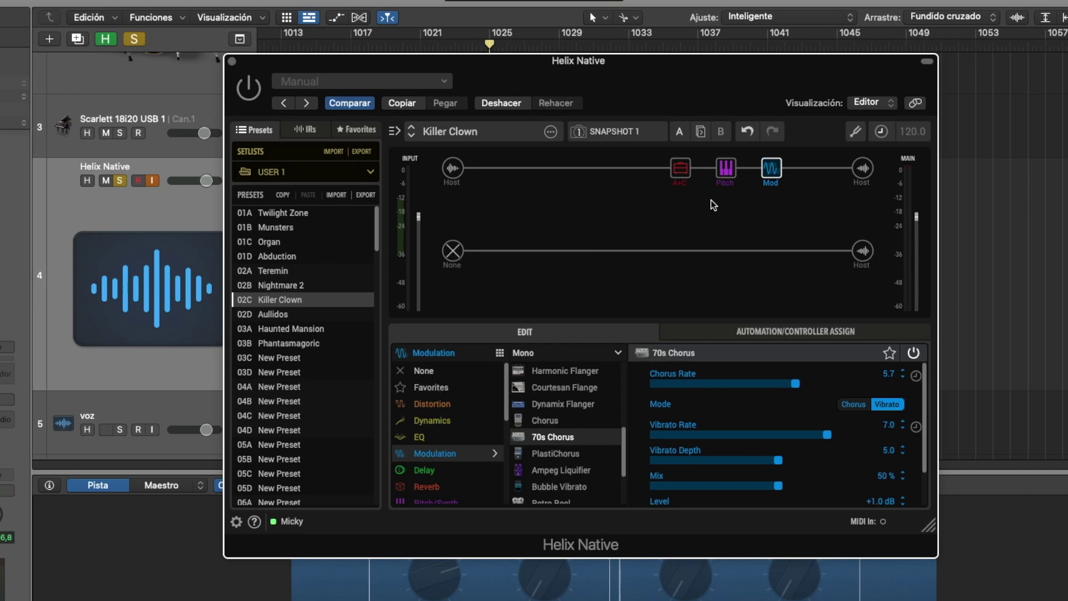
# Examine the Killer Clown preset's Mandarin 80 amp settings and the Dual Pitch block's Interval 1 and Interval 2
pyautogui.click(680, 173)
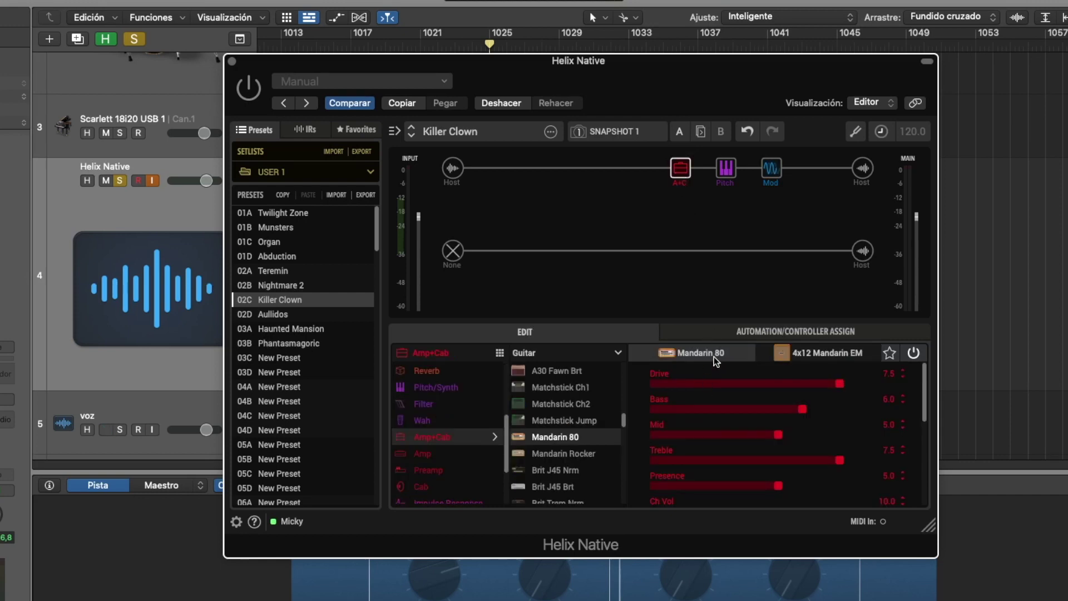
pyautogui.moveTo(728, 168)
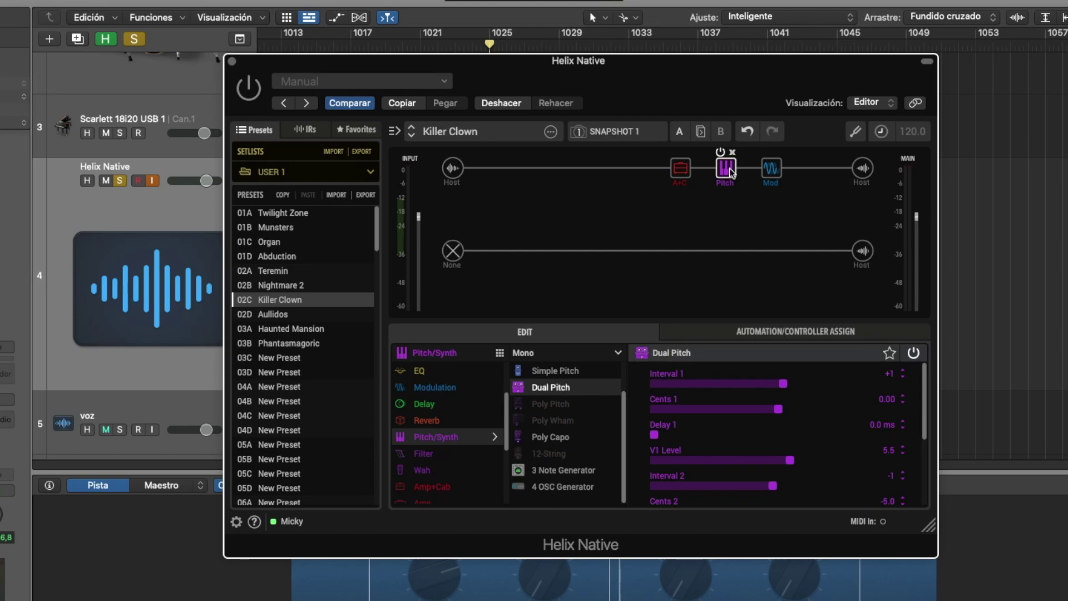
pyautogui.click(783, 384)
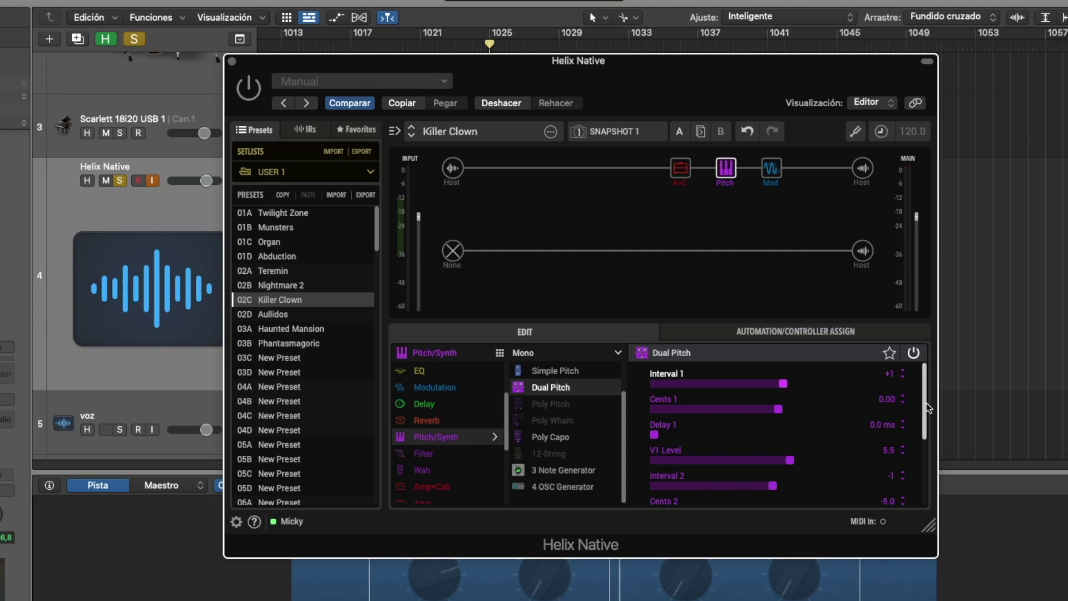
pyautogui.scroll(-1, 838, 458)
pyautogui.click(770, 469)
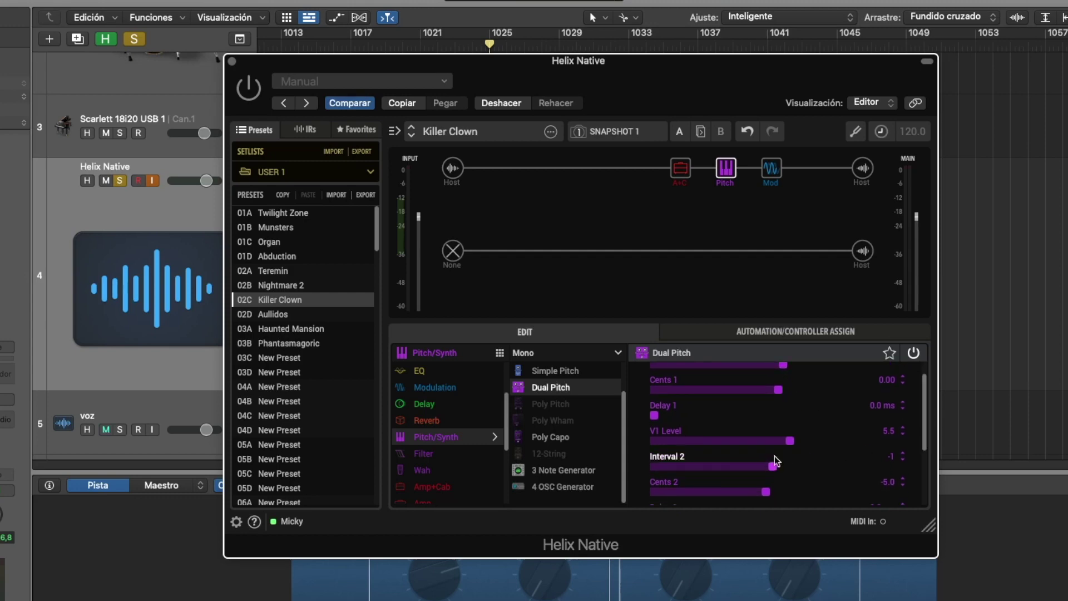
# Finish reviewing Killer Clown's Dual Pitch parameters from Interval 1 to Interval 2, and move on to the next block in the chain
pyautogui.moveTo(923, 412); pyautogui.dragTo(928, 396)
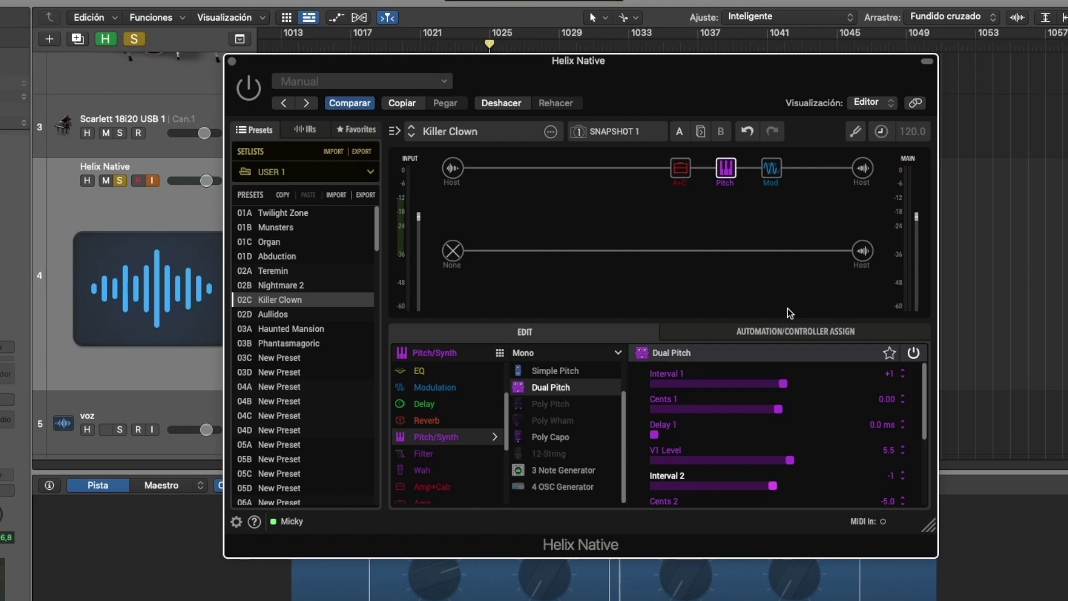
pyautogui.press('Right')
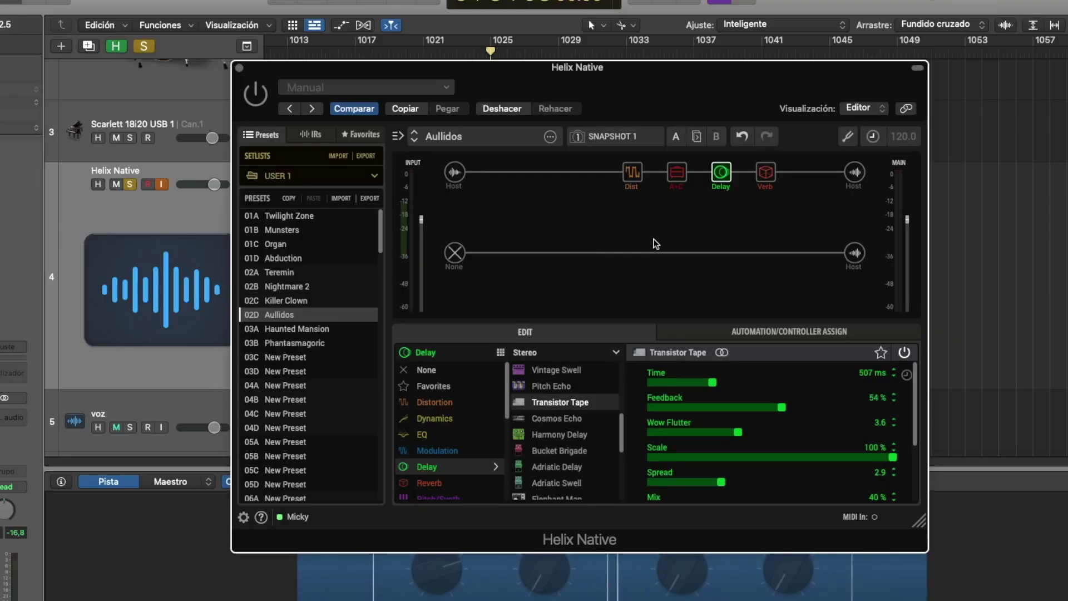
# Inspect the Aullidos preset's German Ubersonic amp, Minotaur distortion, Transistor Tape delay and reverb block settings
pyautogui.click(677, 172)
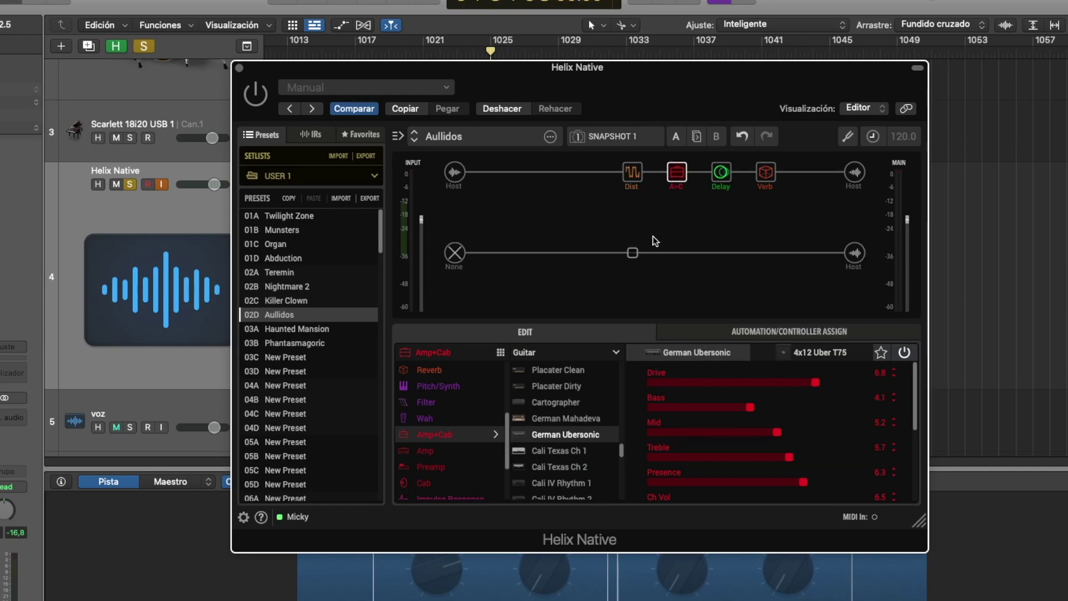
pyautogui.click(632, 172)
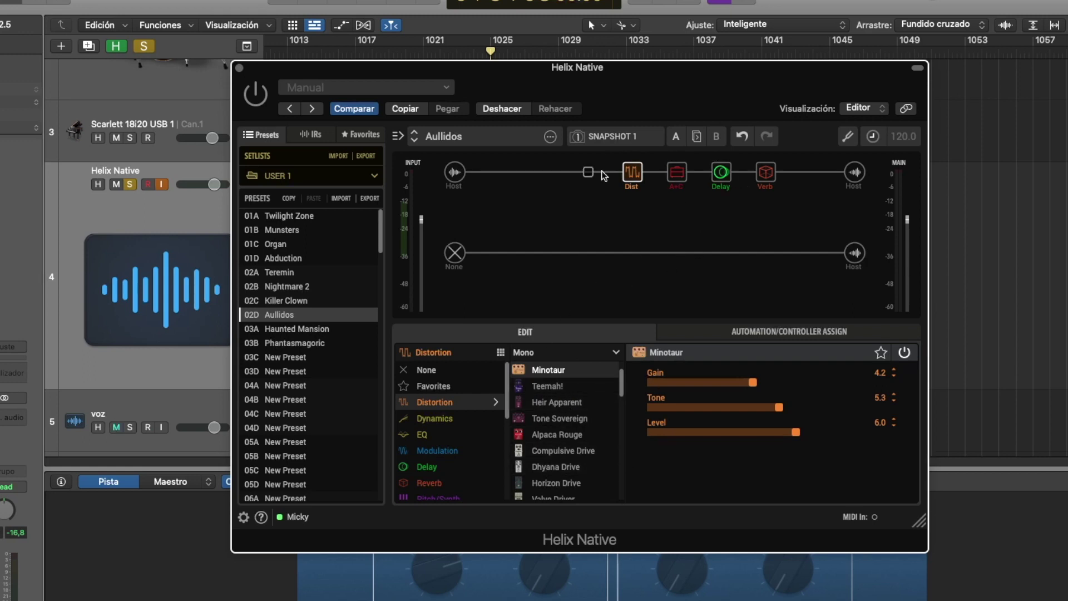
pyautogui.moveTo(649, 189)
pyautogui.click(721, 172)
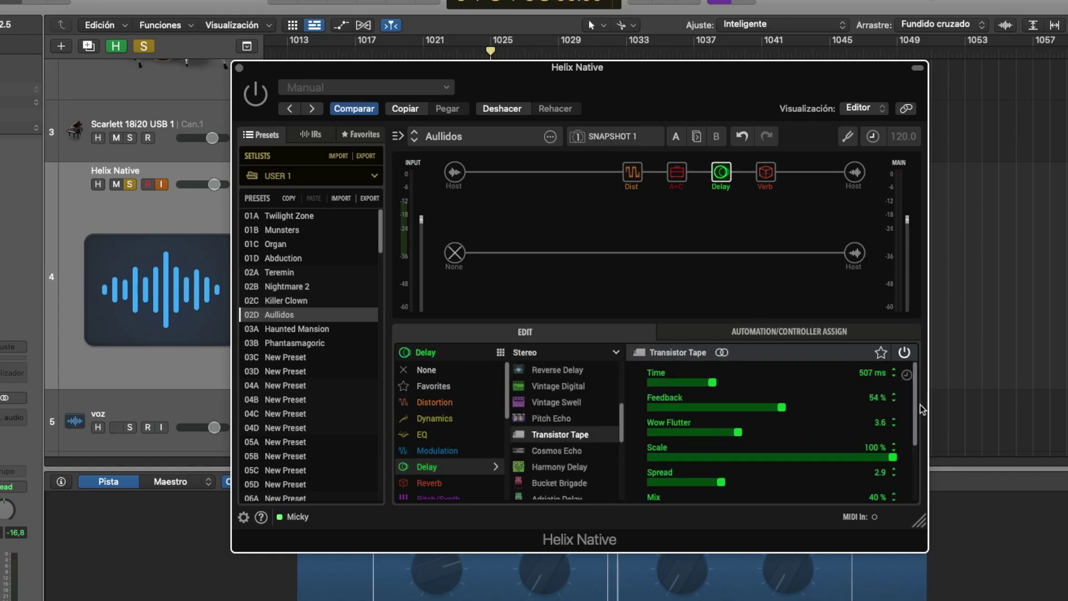
pyautogui.scroll(-3, 918, 441)
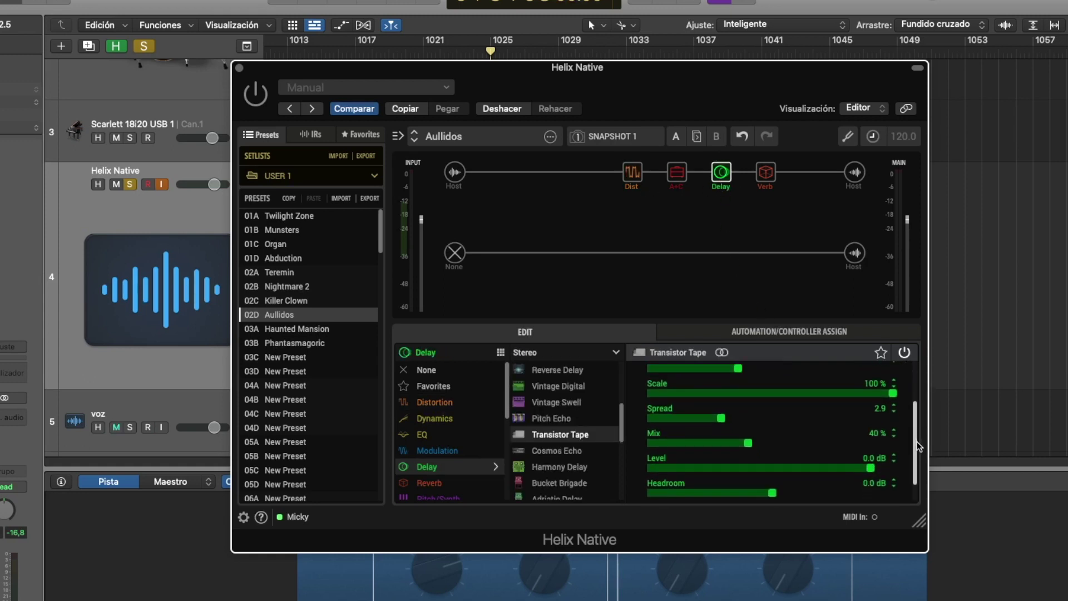
pyautogui.click(765, 172)
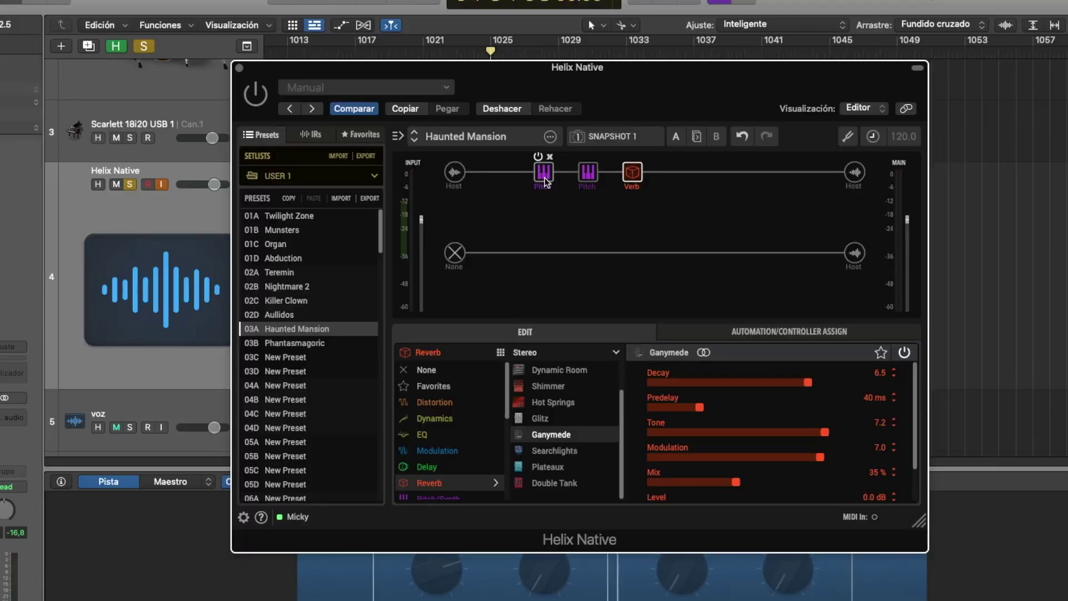
# Compare the Simple Pitch and Poly Capo block settings in the Haunted Mansion preset, ending at its Ganymede reverb
pyautogui.click(544, 182)
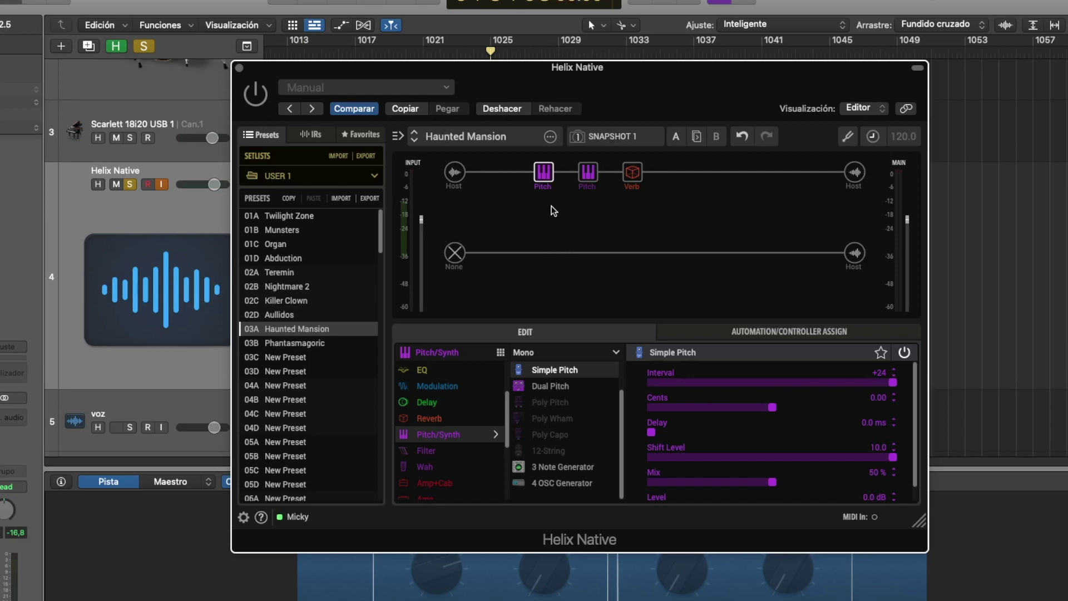
pyautogui.press('Right')
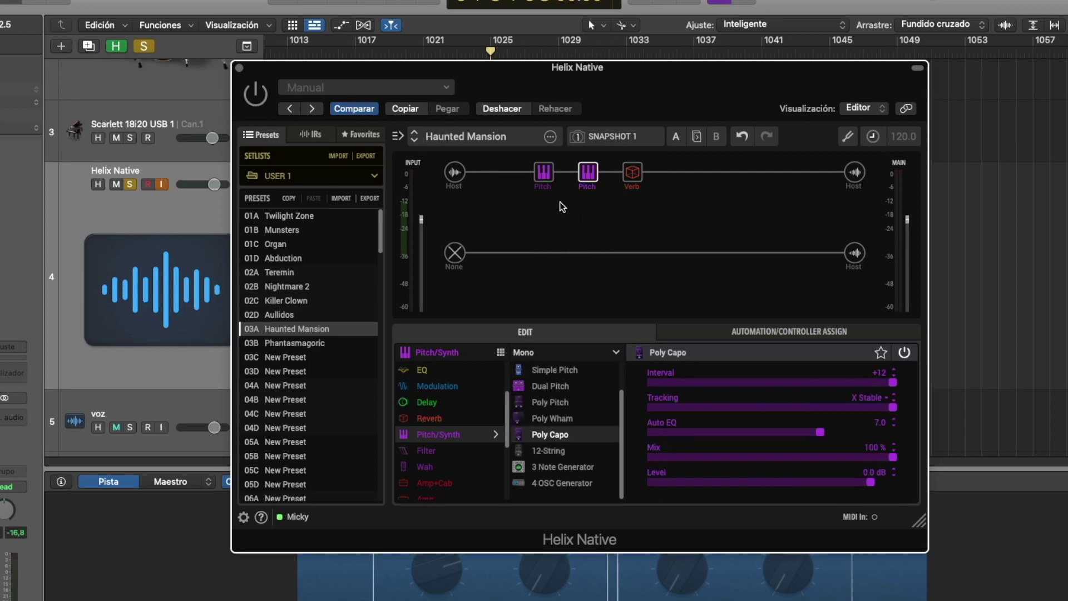
pyautogui.click(542, 180)
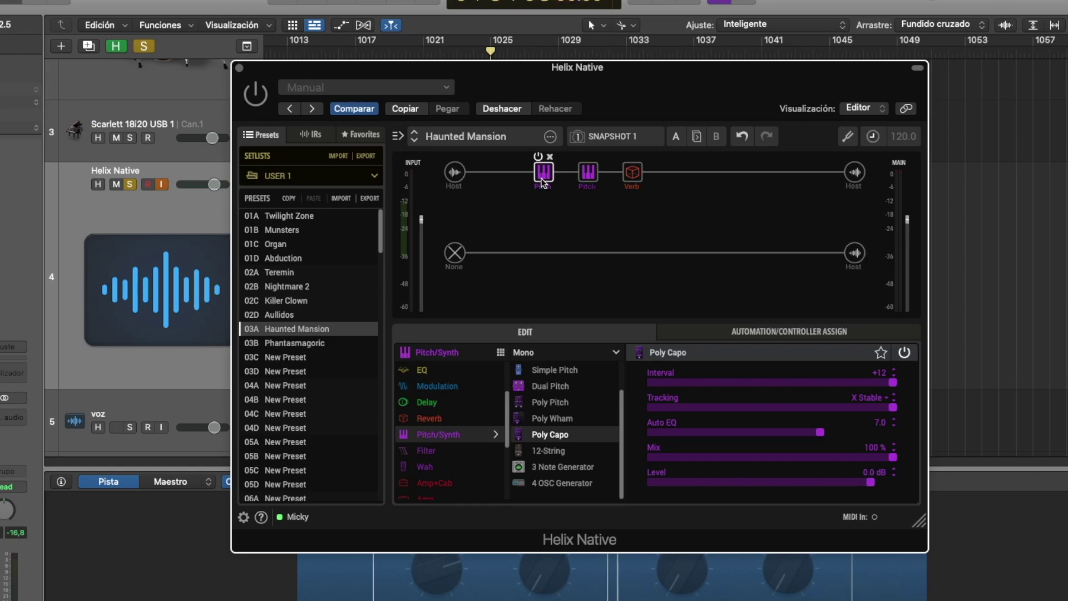
pyautogui.click(593, 183)
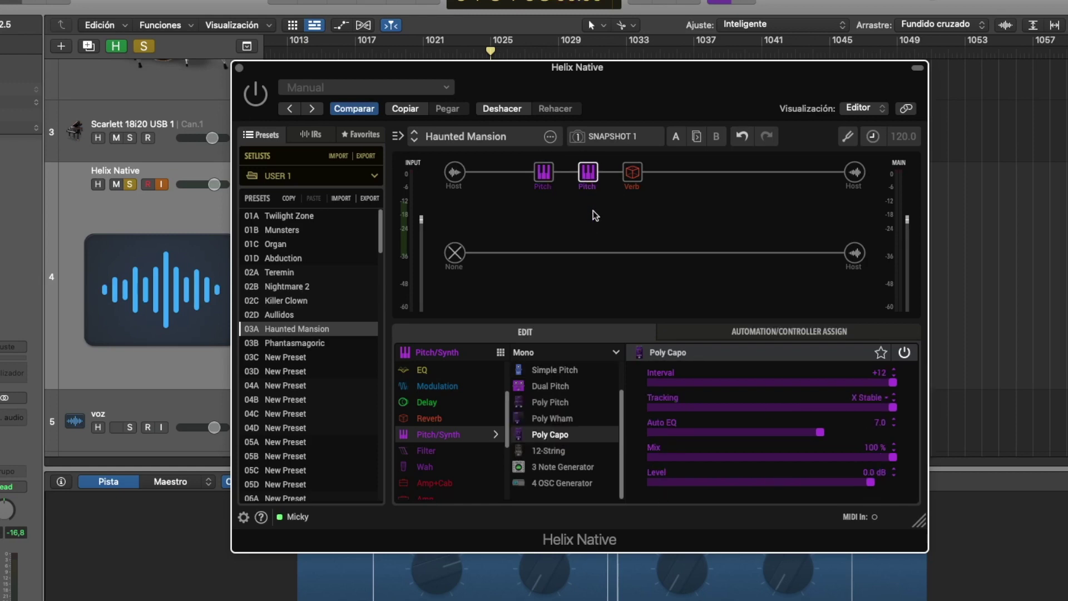
pyautogui.click(544, 174)
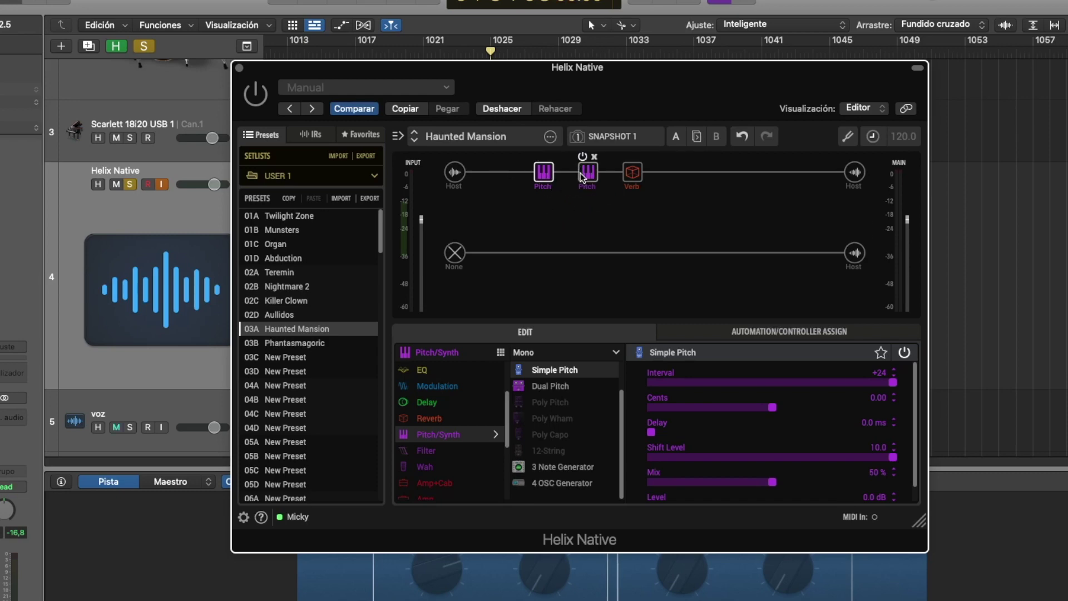
pyautogui.click(632, 172)
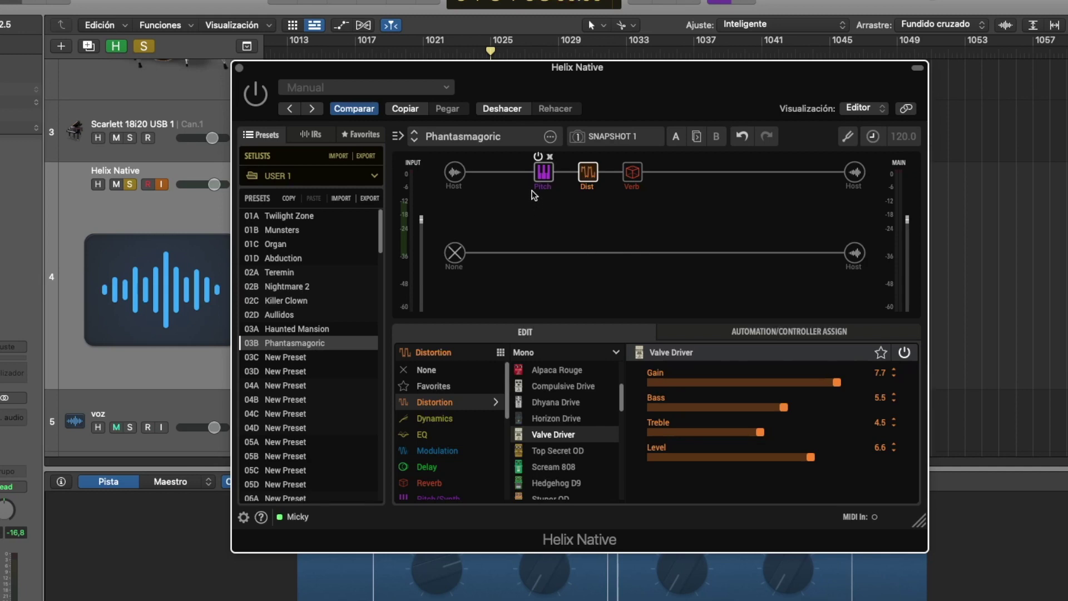
# Examine the Phantasmagoric preset's Octi Synth, Valve Driver distortion and Plateaux reverb settings along the chain
pyautogui.click(544, 178)
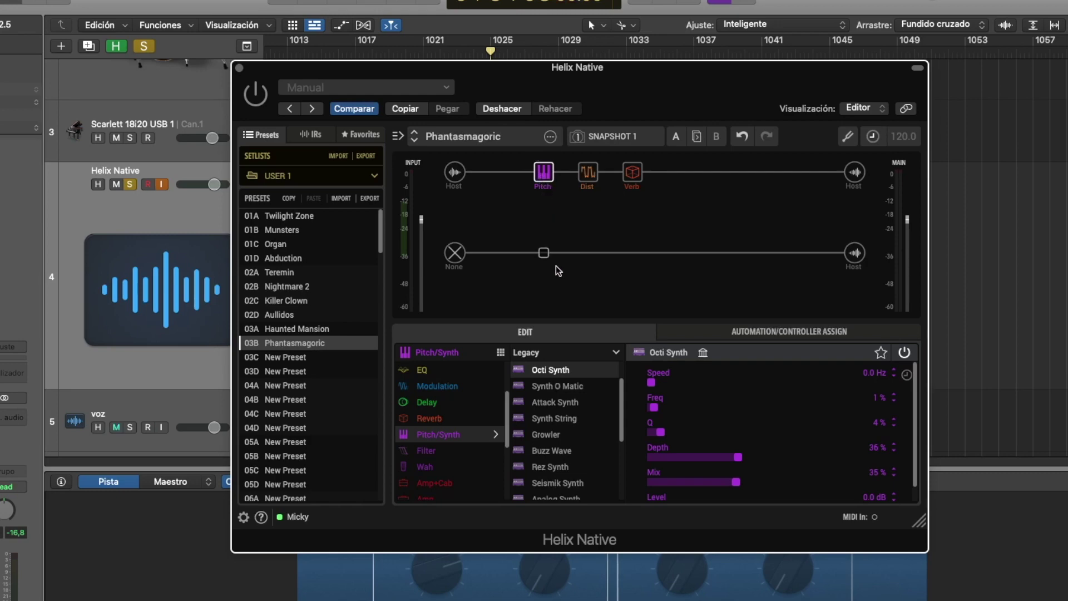
pyautogui.click(587, 172)
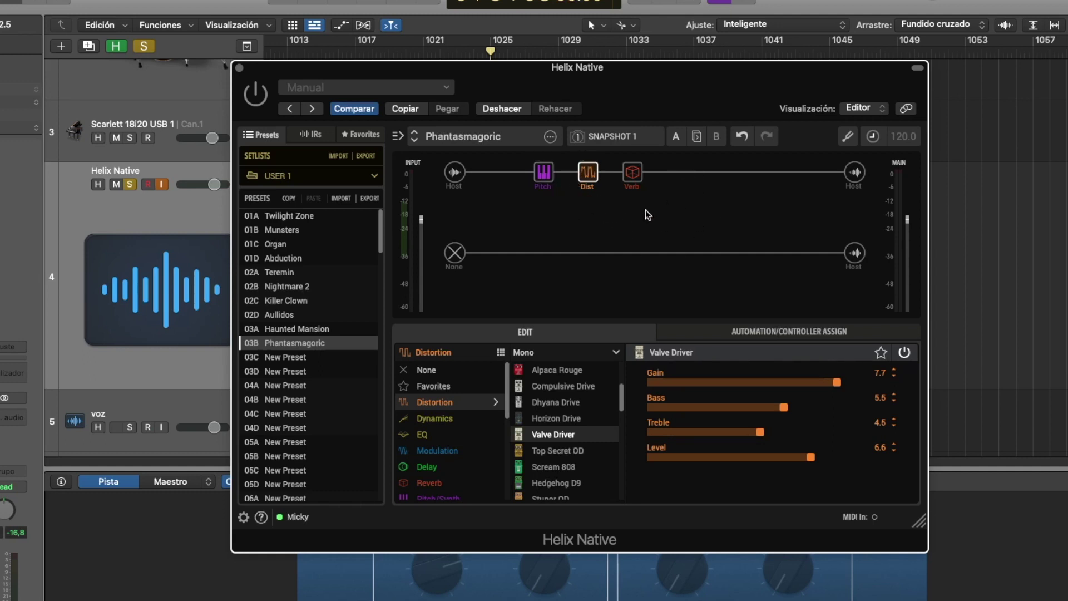
pyautogui.moveTo(590, 191)
pyautogui.click(633, 177)
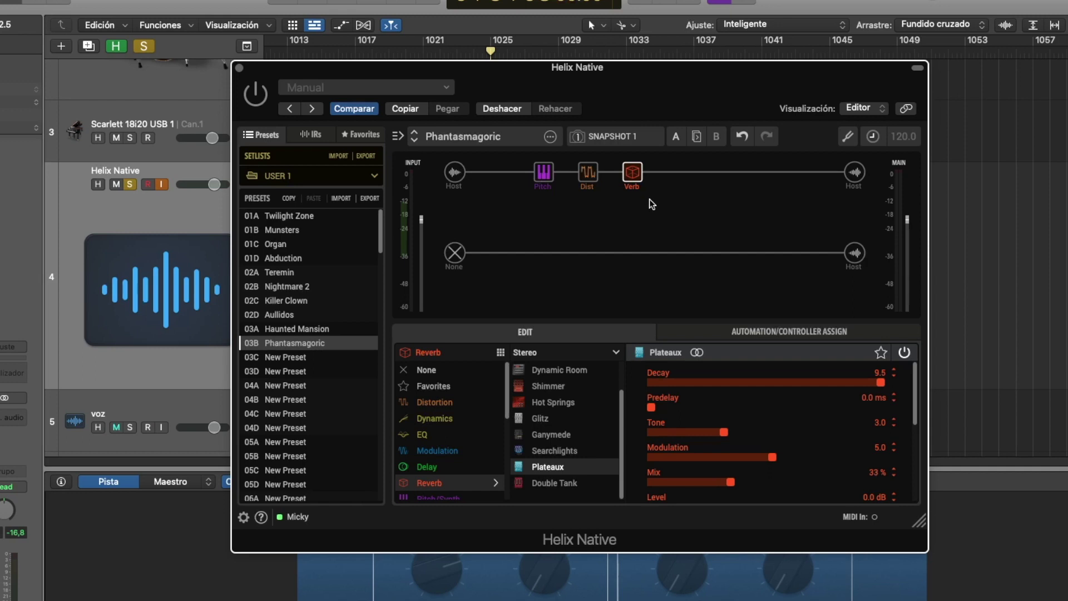
# Bypass Phantasmagoric's Plateaux reverb and enable it again, finishing back on the Octi Synth block's settings
pyautogui.click(627, 157)
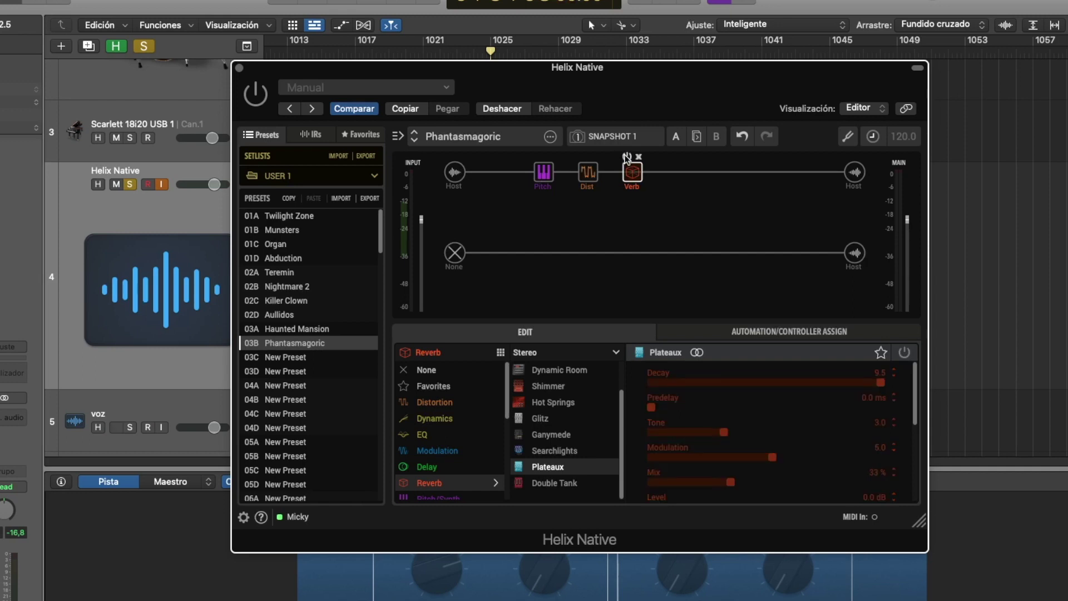
pyautogui.click(626, 158)
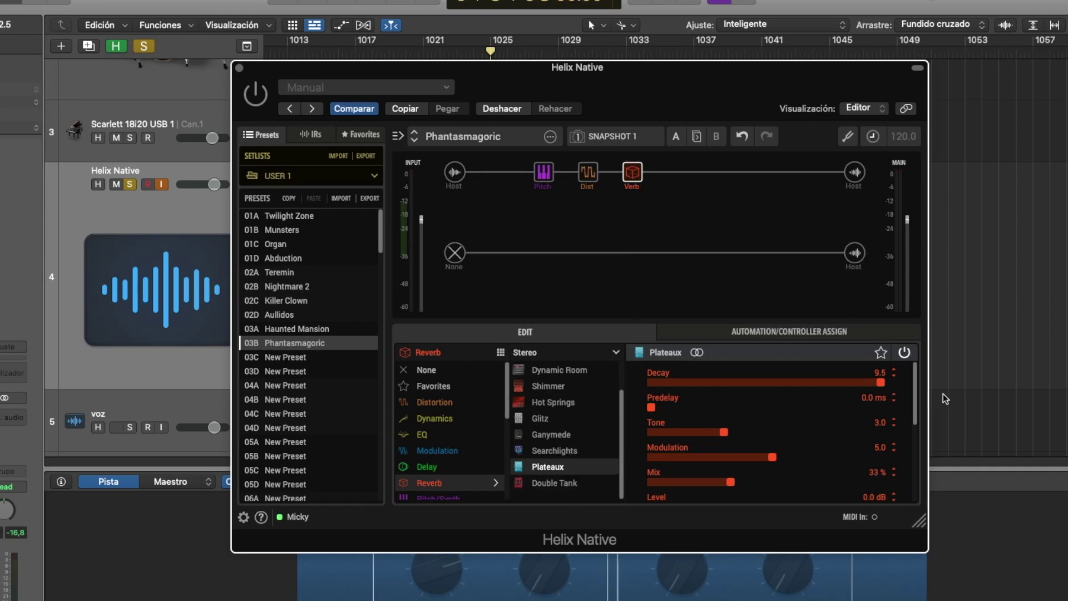
pyautogui.moveTo(916, 390)
pyautogui.mouseDown()
pyautogui.moveTo(917, 436)
pyautogui.moveTo(916, 387)
pyautogui.mouseUp()
pyautogui.click(543, 172)
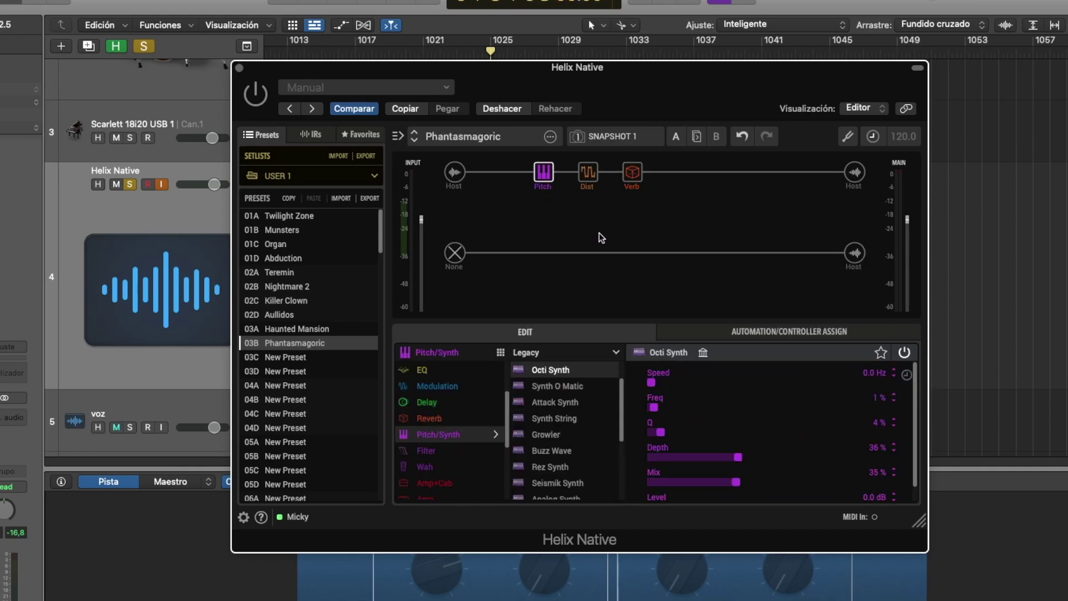